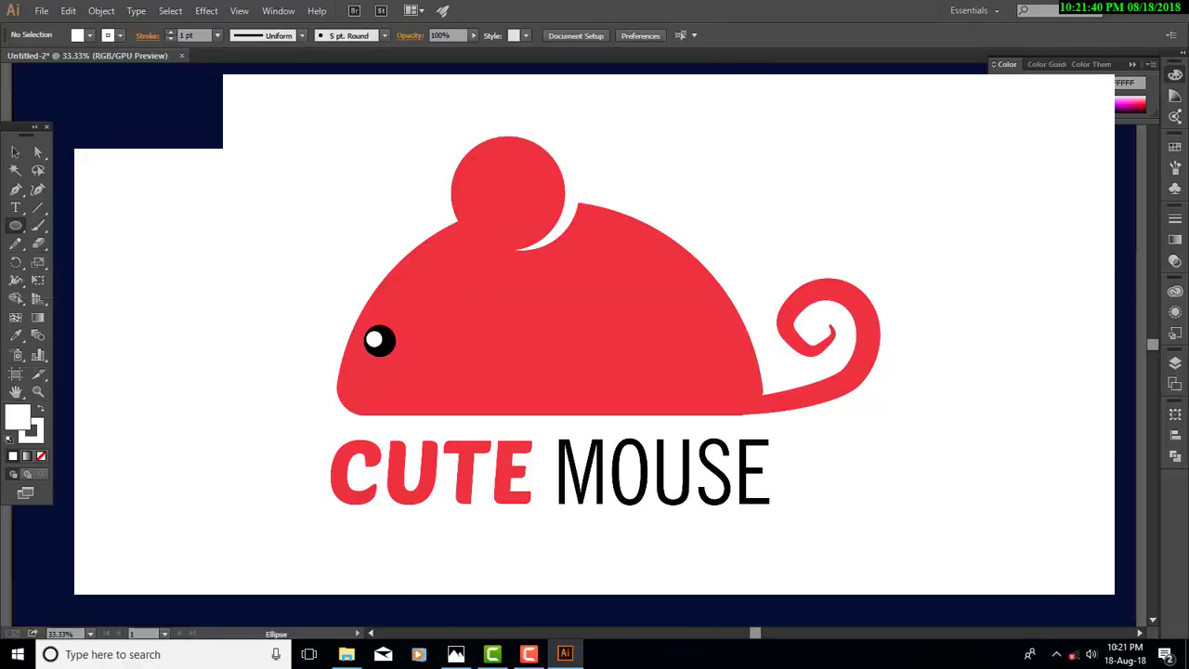
- Draw a white circle in the middle of the navy artboard with the Ellipse tool
{"action": "left_click_drag", "start_coordinate": [448, 229], "coordinate": [678, 457]}
- Move the circle up-left and pull its bottom anchor up into a dome
{"action": "left_click", "coordinate": [15, 152]}
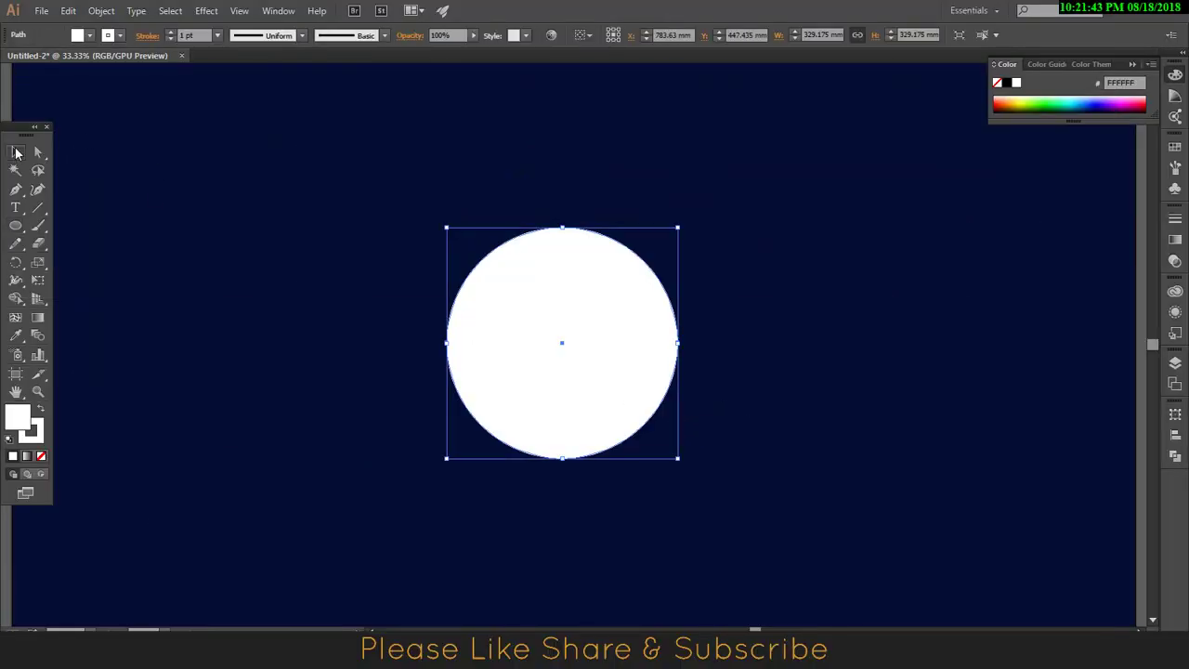
{"action": "left_click_drag", "start_coordinate": [618, 336], "coordinate": [593, 300]}
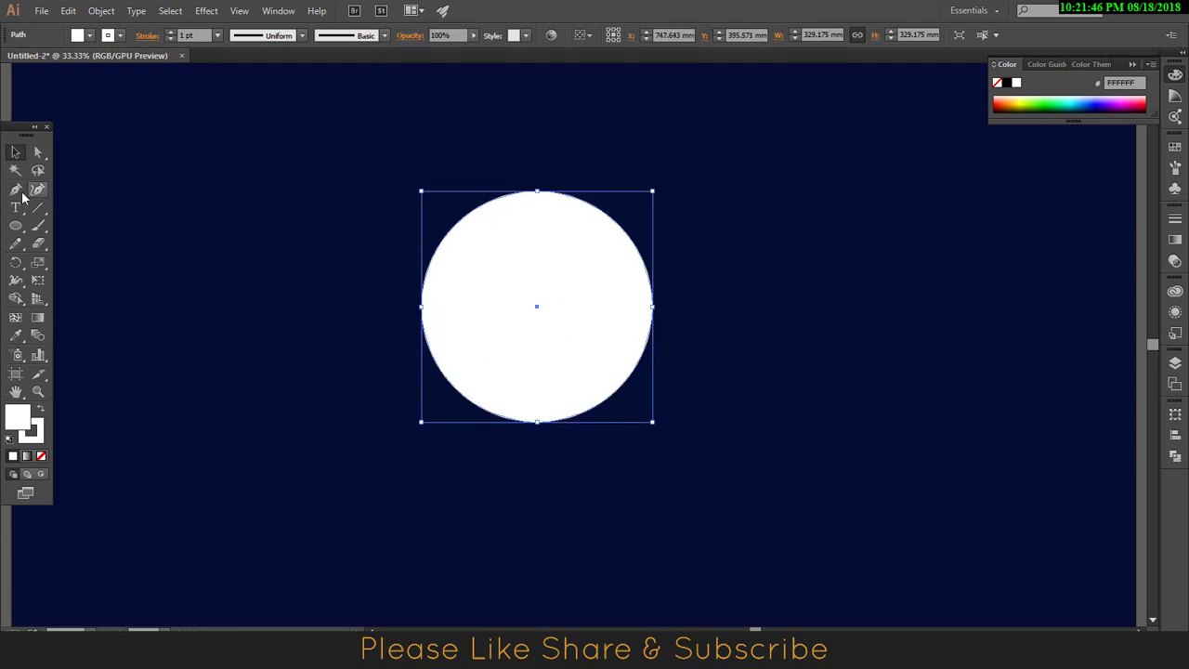
{"action": "left_click_drag", "start_coordinate": [25, 197], "coordinate": [65, 229]}
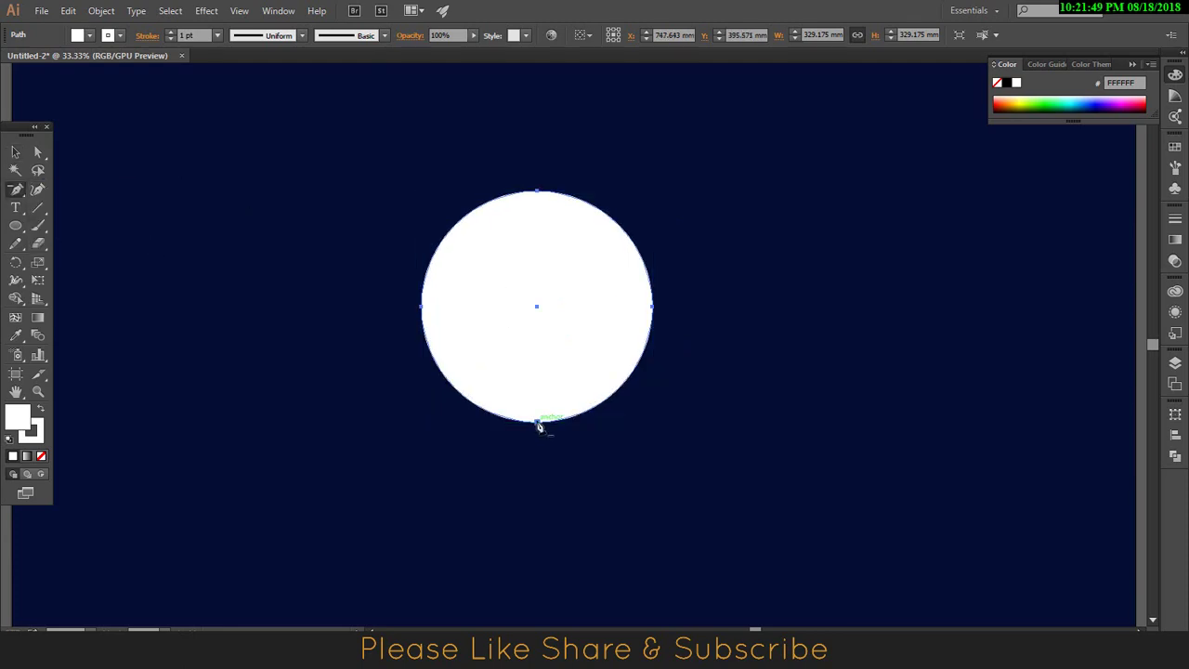
{"action": "left_click_drag", "start_coordinate": [539, 426], "coordinate": [539, 426]}
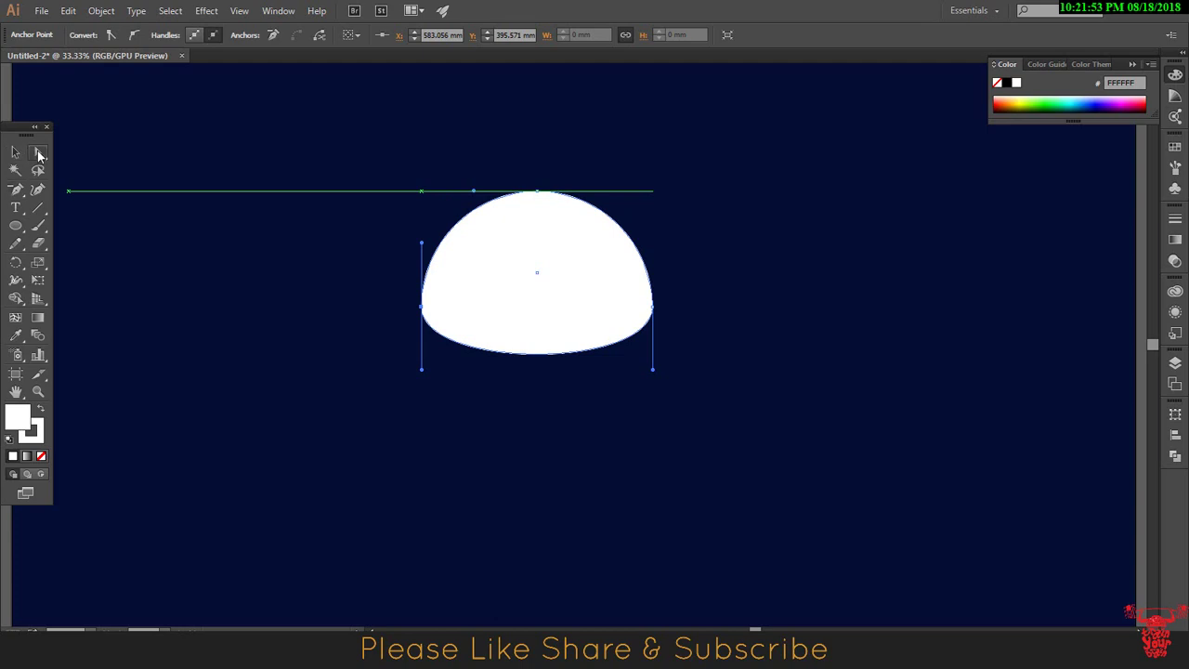
- Pull the bottom handles up so the dome has a straight, flat base
{"action": "left_click", "coordinate": [38, 153]}
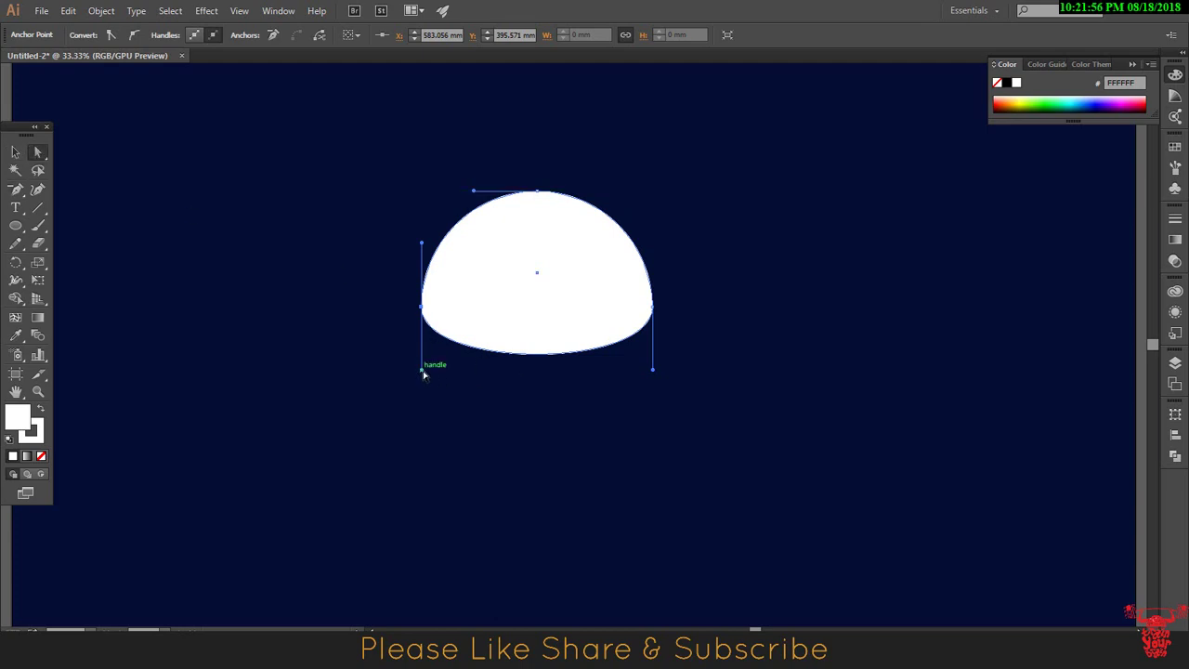
{"action": "left_click_drag", "start_coordinate": [424, 373], "coordinate": [422, 306]}
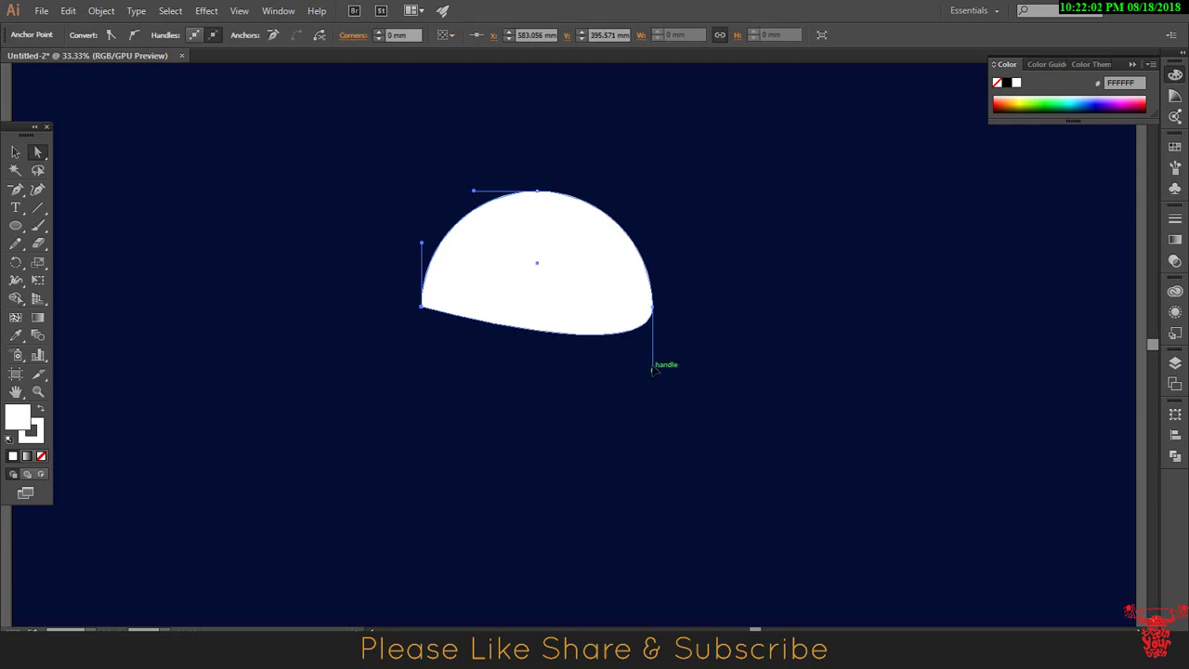
{"action": "left_click_drag", "start_coordinate": [653, 370], "coordinate": [653, 307]}
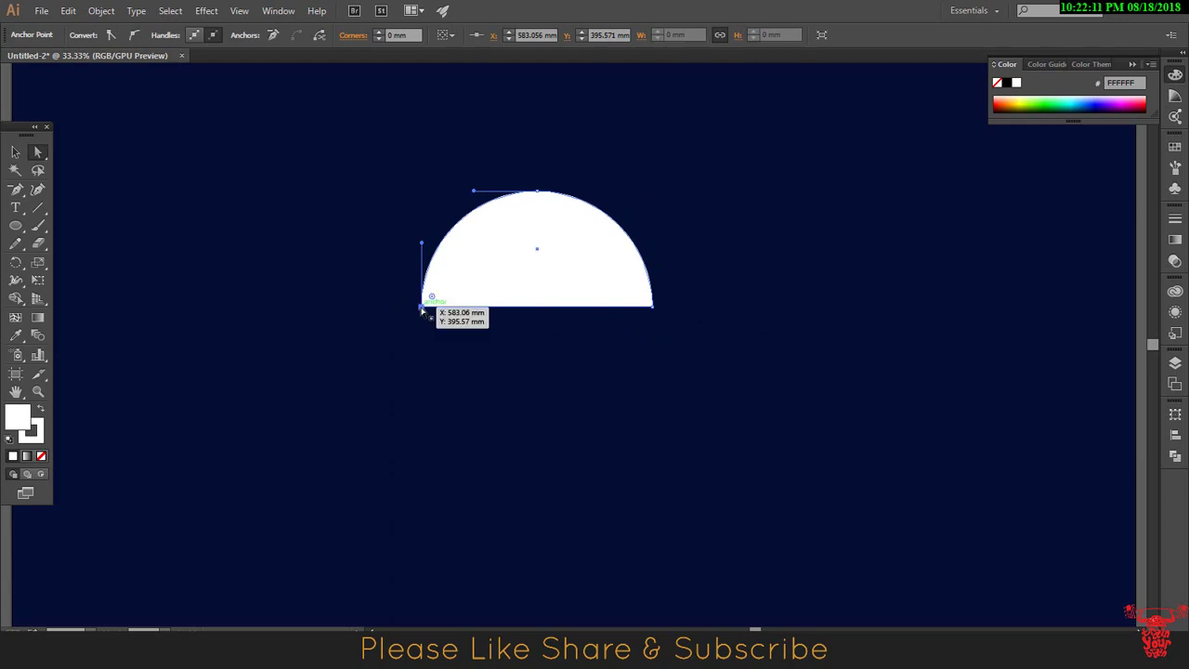
{"action": "left_click_drag", "start_coordinate": [421, 312], "coordinate": [422, 307]}
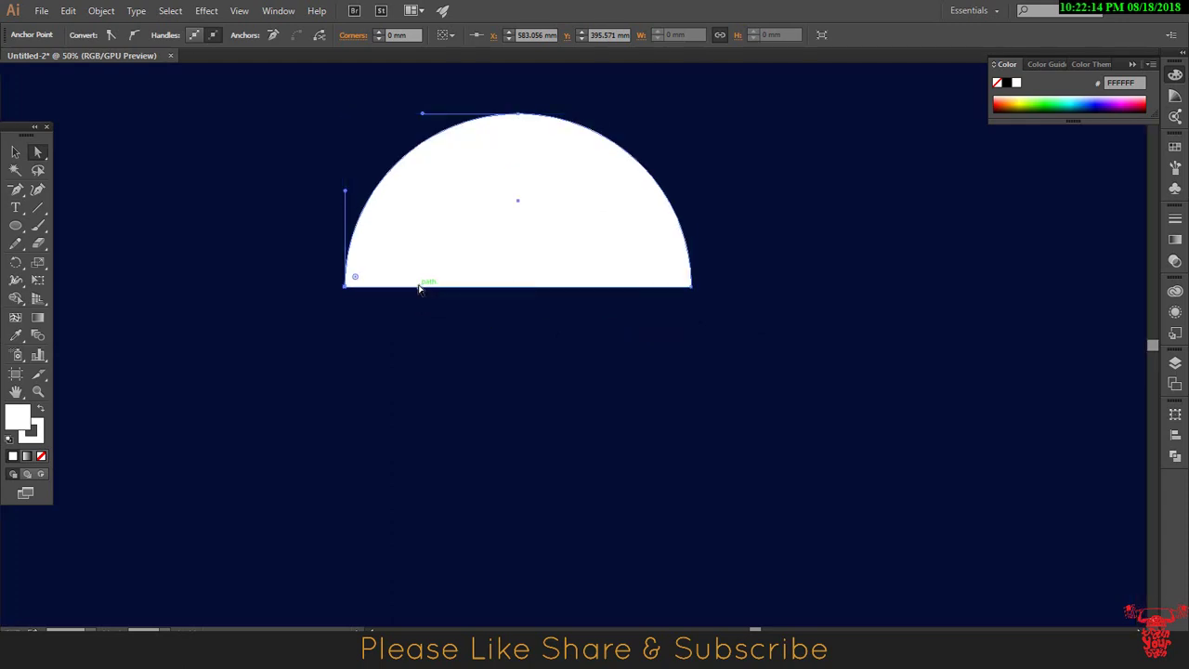
{"action": "key", "text": "ctrl+equal"}
{"action": "scroll", "coordinate": [471, 320], "scroll_direction": "up", "scroll_amount": 2}
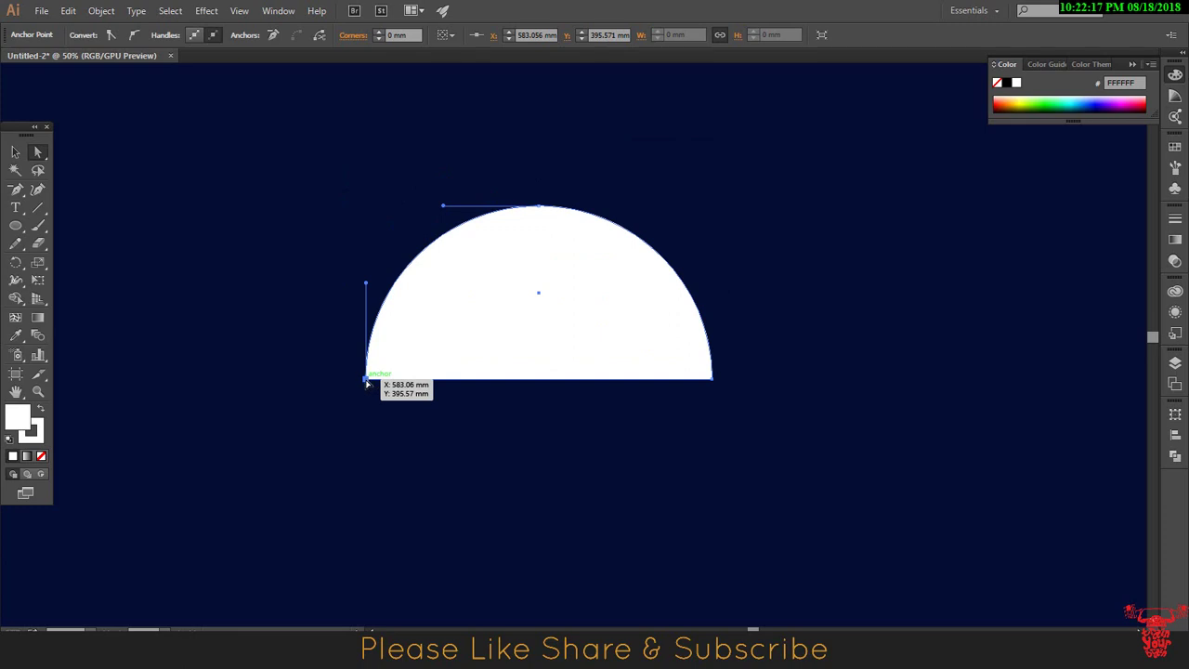
- Round off the dome's bottom-left and bottom-right corners to match
{"action": "left_click", "coordinate": [366, 380]}
{"action": "left_click", "coordinate": [39, 154]}
{"action": "left_click_drag", "start_coordinate": [377, 372], "coordinate": [392, 362]}
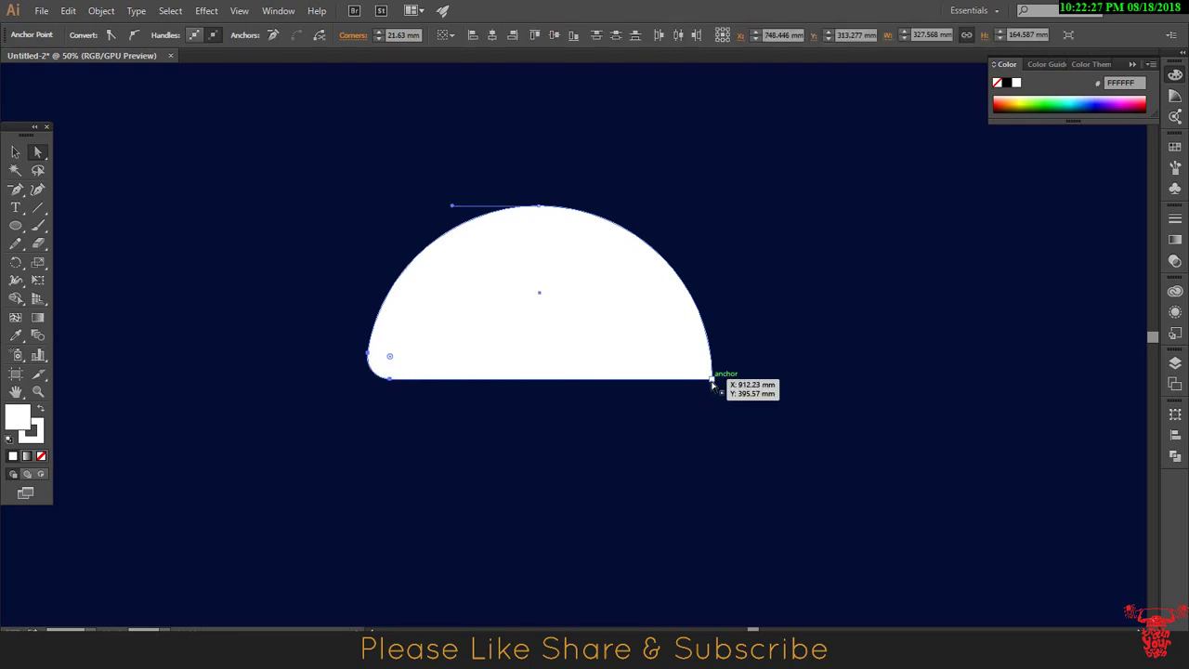
{"action": "left_click", "coordinate": [711, 379]}
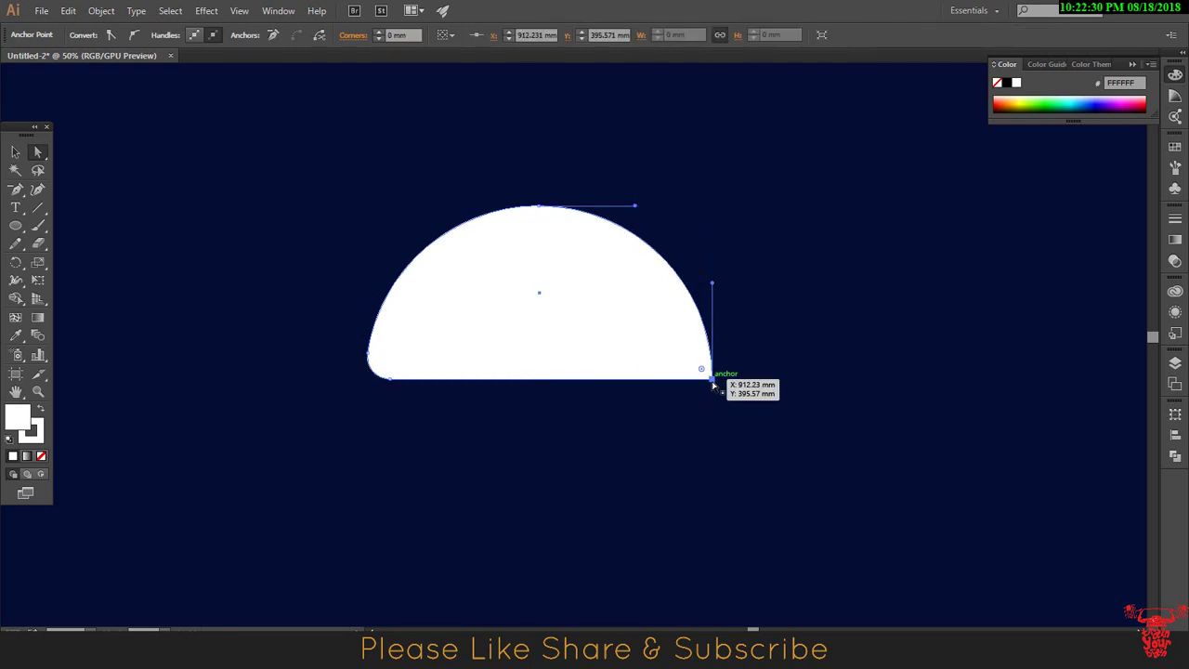
{"action": "left_click_drag", "start_coordinate": [703, 372], "coordinate": [688, 359]}
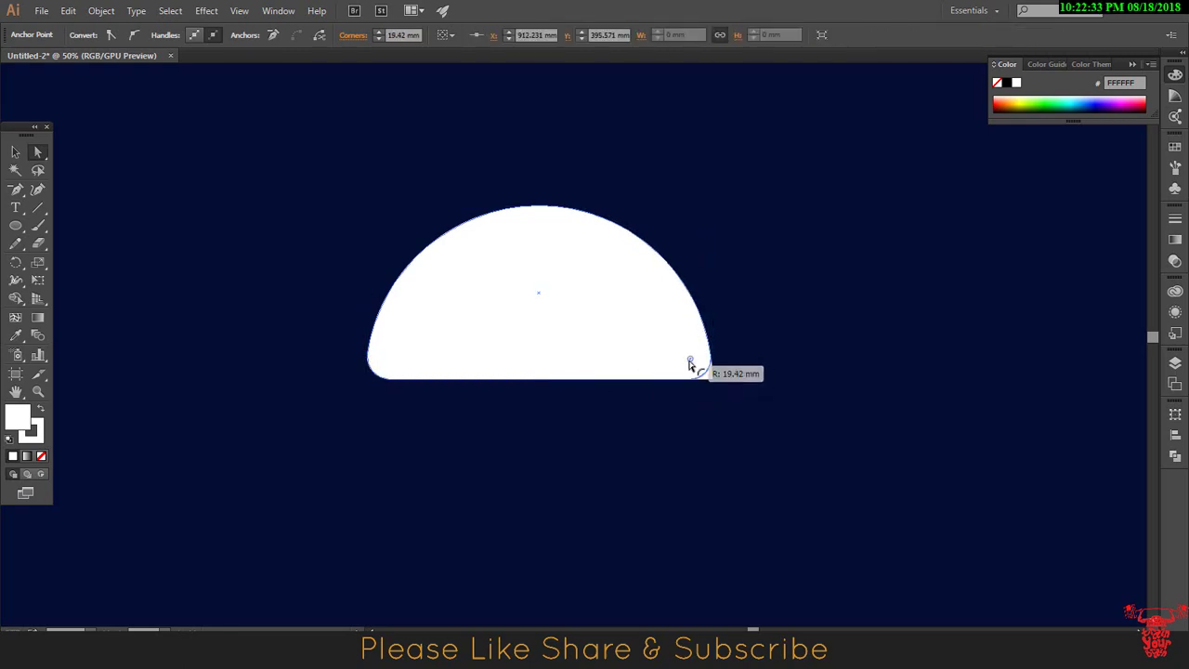
{"action": "left_click", "coordinate": [16, 225]}
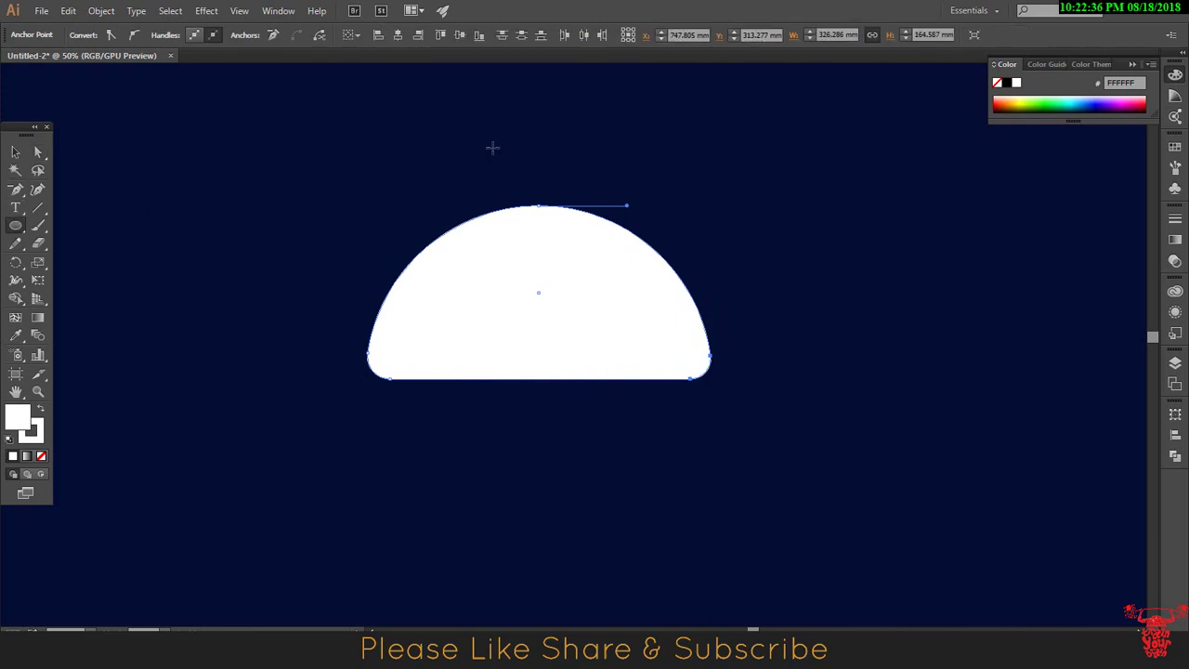
- Draw an ear circle over the dome's top-left and shrink it to about 87 mm
{"action": "left_click_drag", "start_coordinate": [492, 146], "coordinate": [562, 261]}
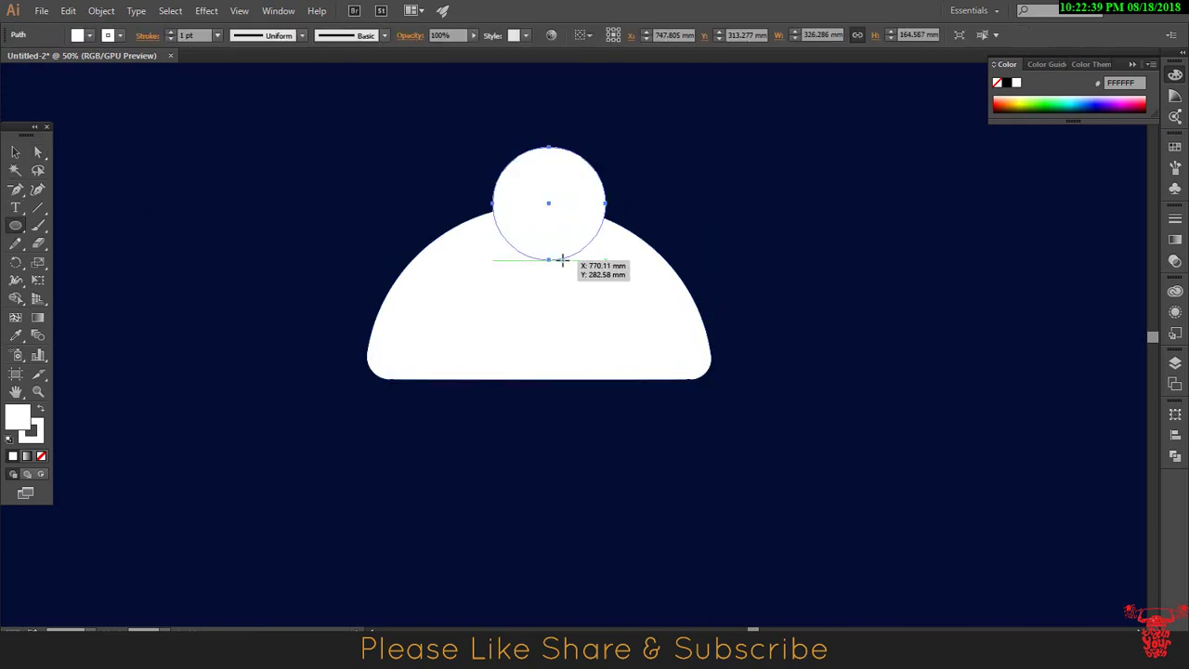
{"action": "key", "text": "v"}
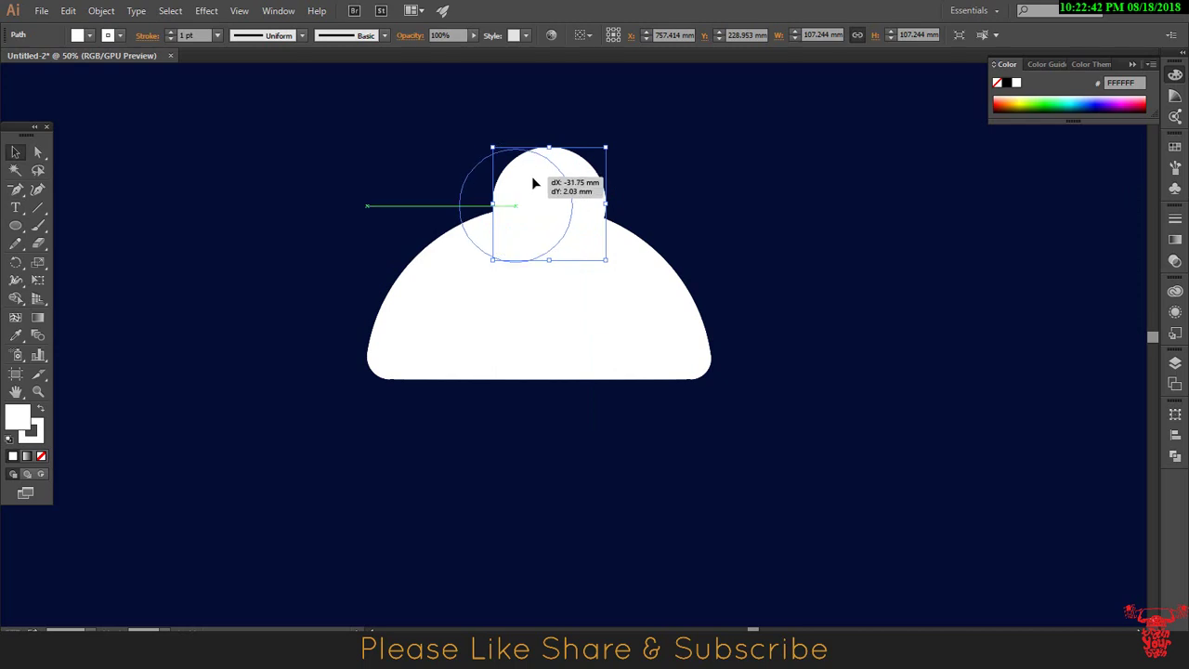
{"action": "left_click_drag", "start_coordinate": [531, 175], "coordinate": [533, 177]}
{"action": "left_click_drag", "start_coordinate": [572, 264], "coordinate": [552, 246]}
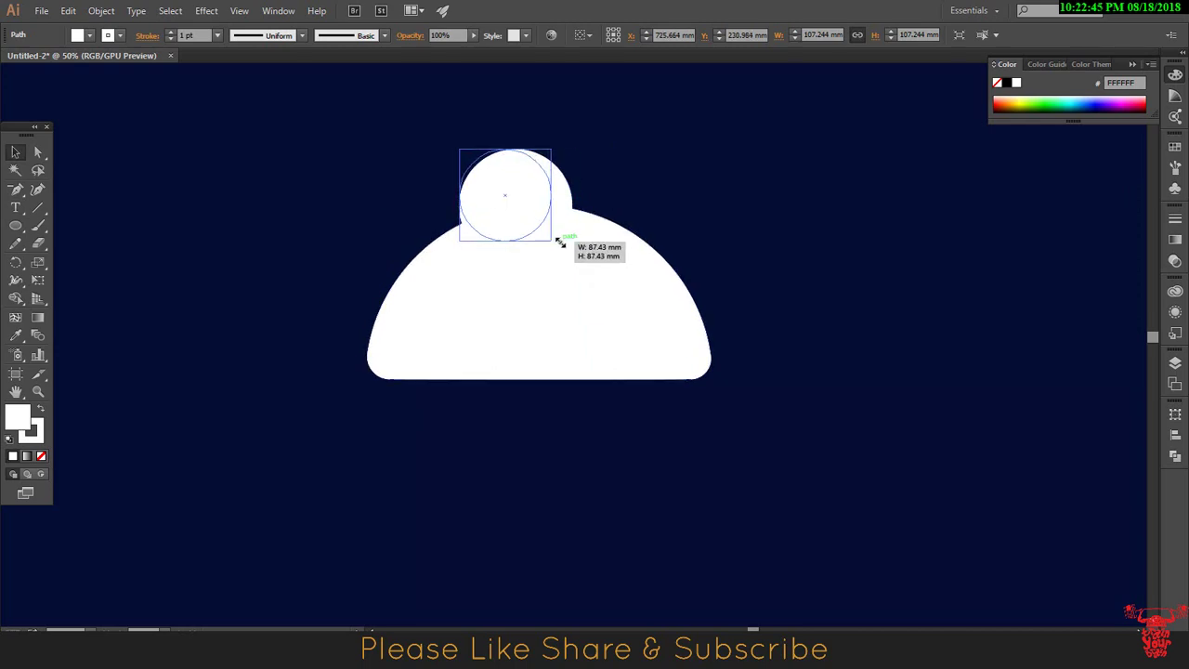
- Copy the ear circle slightly right, fill the copy blue, and select it with the dome
{"action": "left_click_drag", "start_coordinate": [508, 204], "coordinate": [519, 205]}
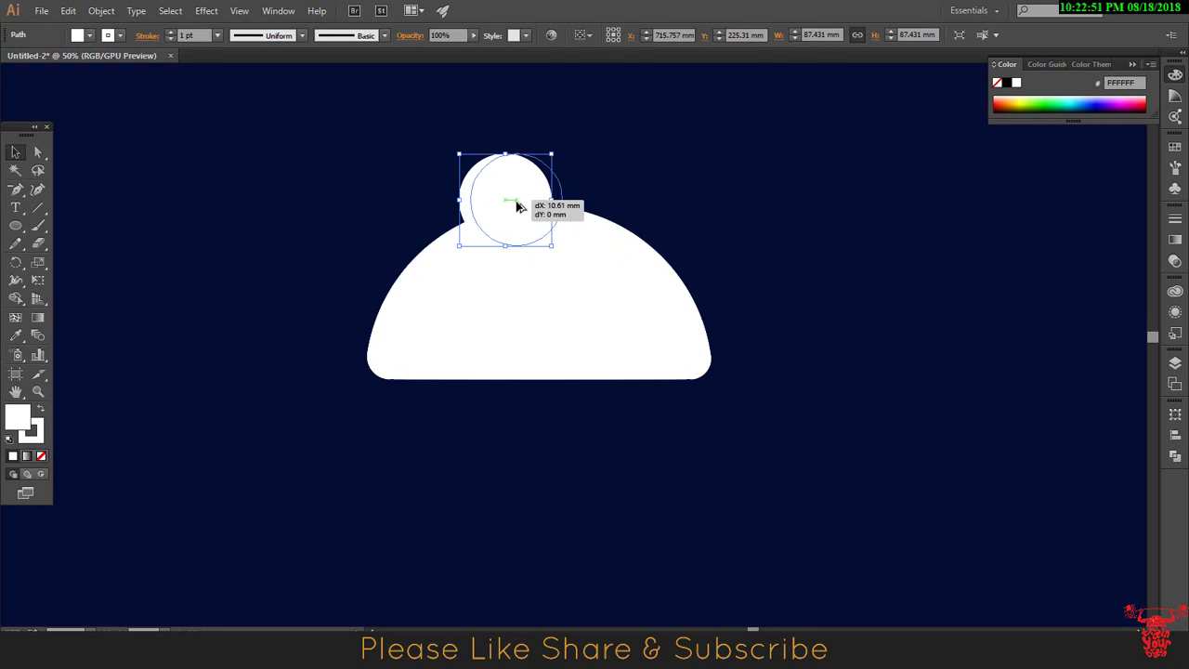
{"action": "left_click_drag", "start_coordinate": [518, 206], "coordinate": [516, 203]}
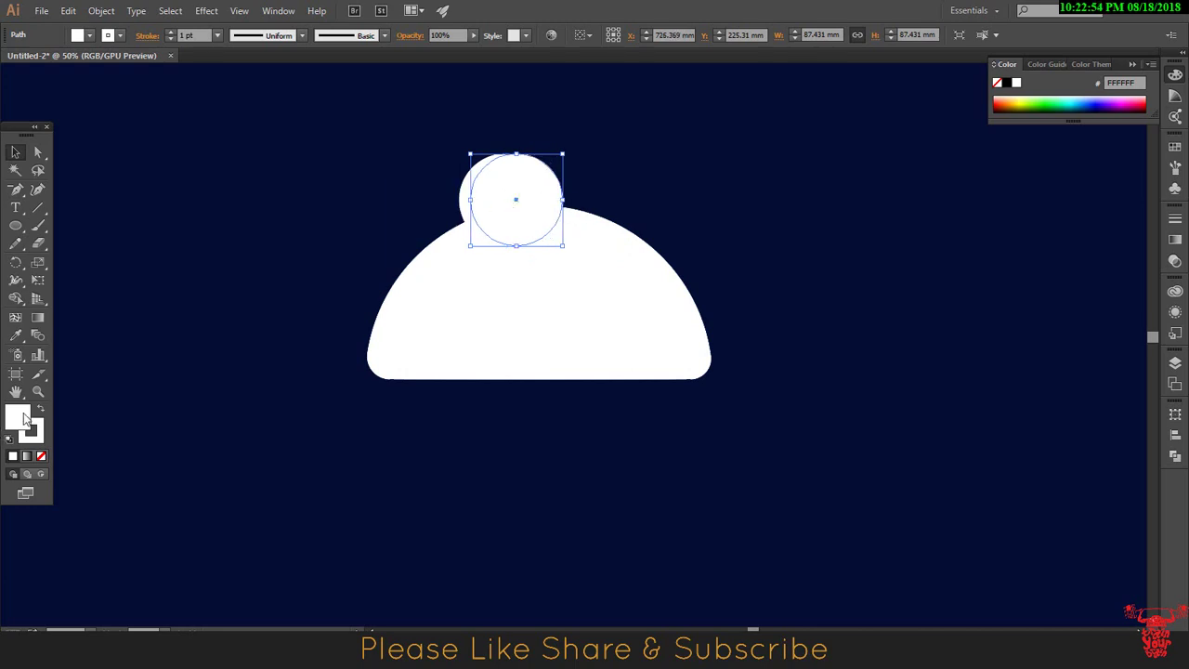
{"action": "double_click", "coordinate": [24, 415]}
{"action": "left_click", "coordinate": [753, 231]}
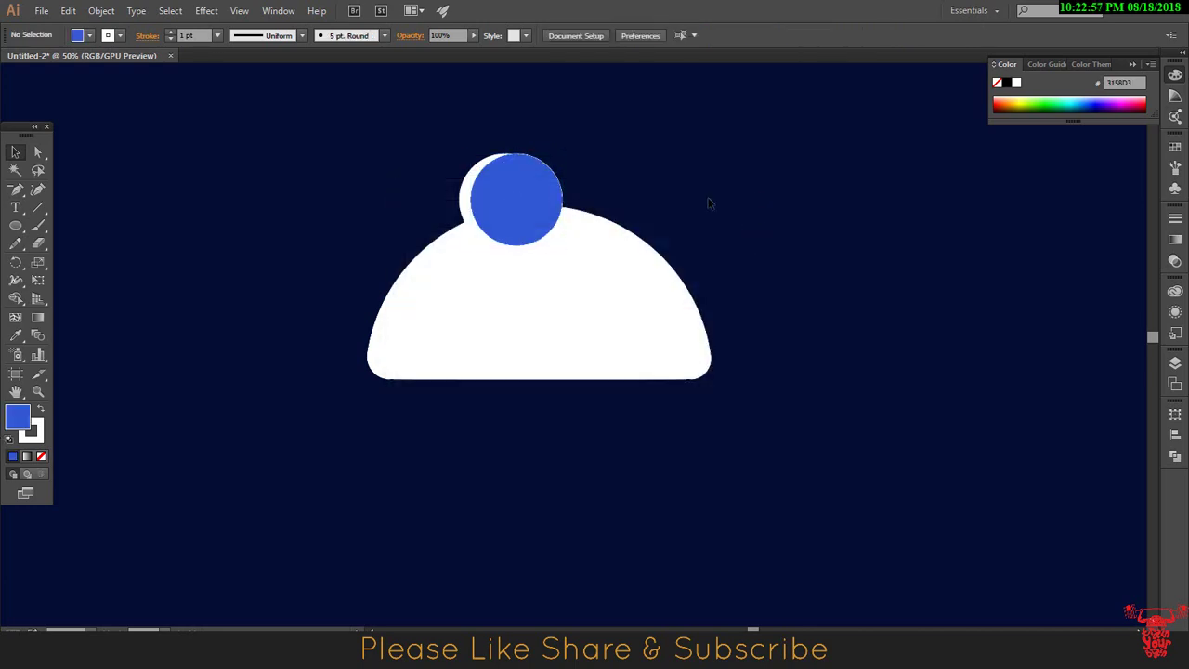
{"action": "left_click", "coordinate": [623, 240], "text": "shift"}
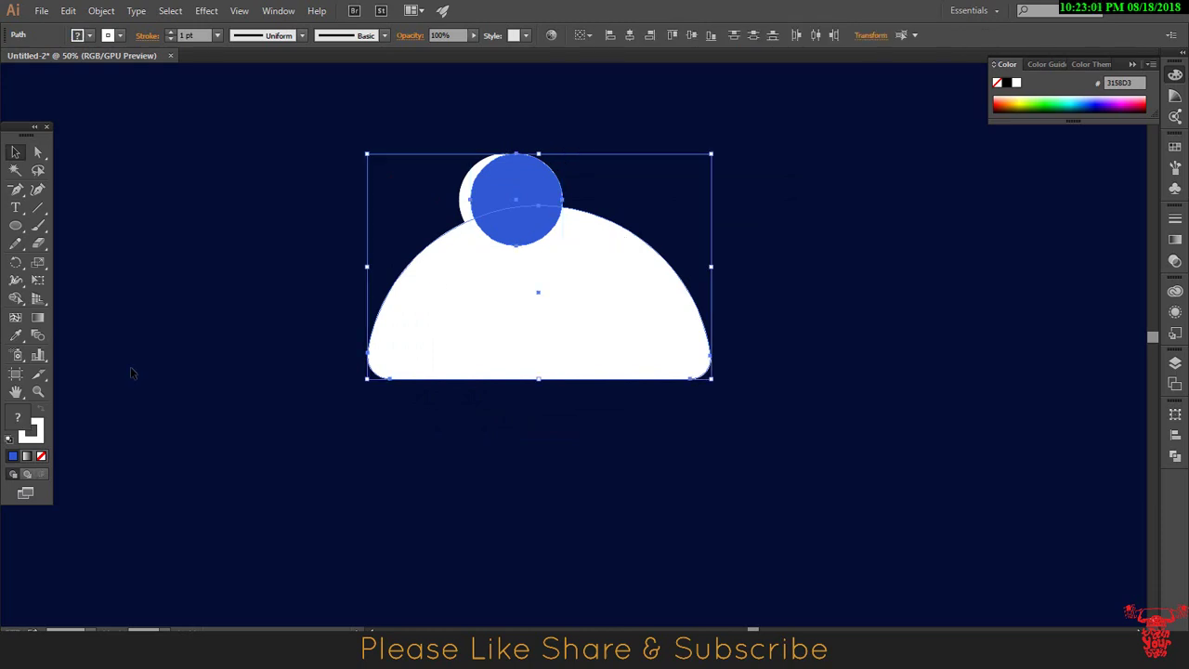
- Carve the blue circle's overlap out of the dome with Shape Builder
{"action": "left_click", "coordinate": [16, 300]}
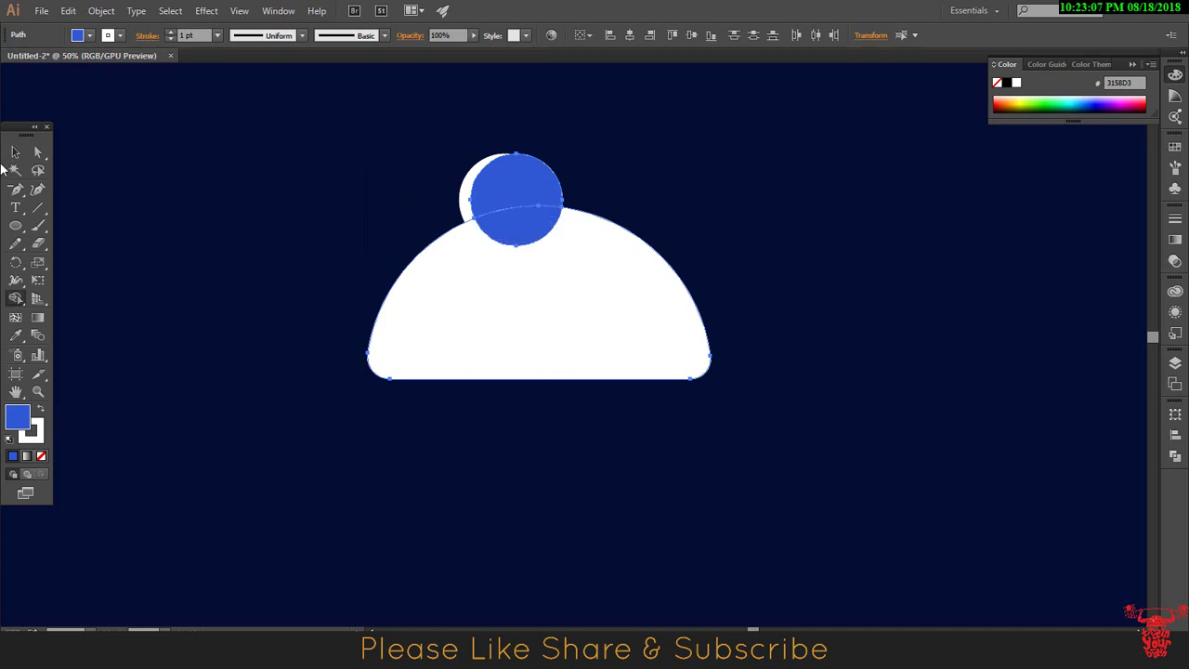
{"action": "left_click", "coordinate": [15, 151]}
{"action": "left_click", "coordinate": [213, 154]}
{"action": "left_click", "coordinate": [530, 232]}
- Send the blue circle behind the dome and draw a spiral tail path from the body's right base
{"action": "key", "text": "ctrl+shift+bracketleft"}
{"action": "key", "text": "ctrl+shift+a"}
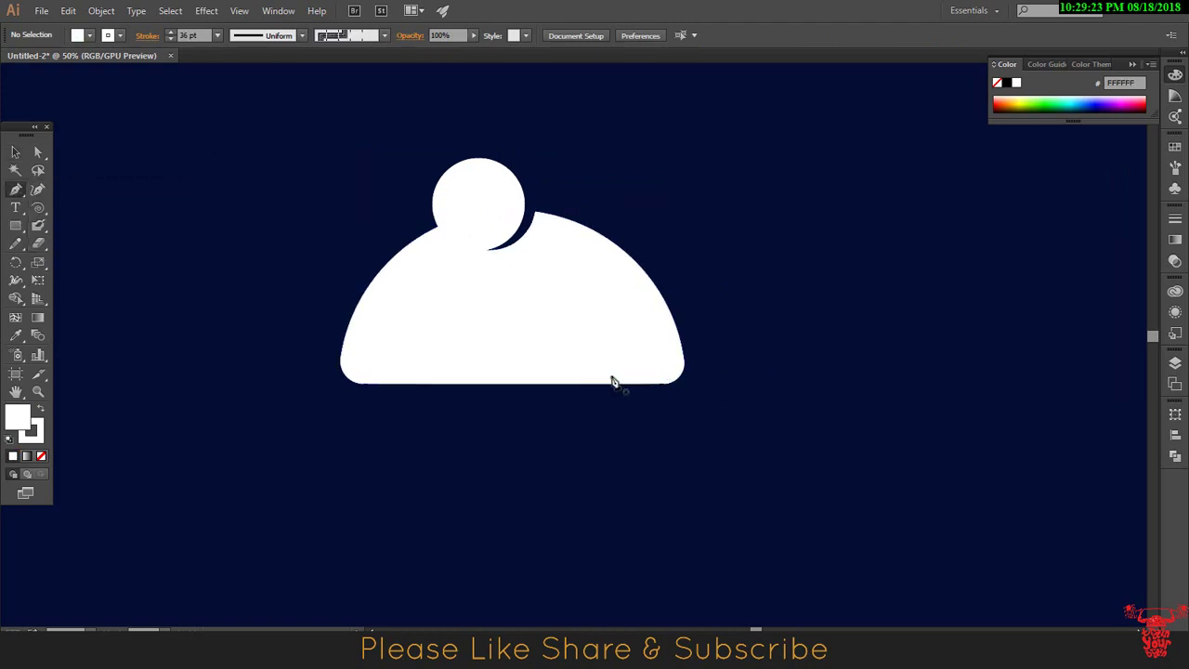
{"action": "left_click", "coordinate": [611, 381]}
{"action": "left_click_drag", "start_coordinate": [740, 379], "coordinate": [844, 269]}
{"action": "left_click", "coordinate": [810, 310]}
{"action": "left_click_drag", "start_coordinate": [816, 310], "coordinate": [799, 228]}
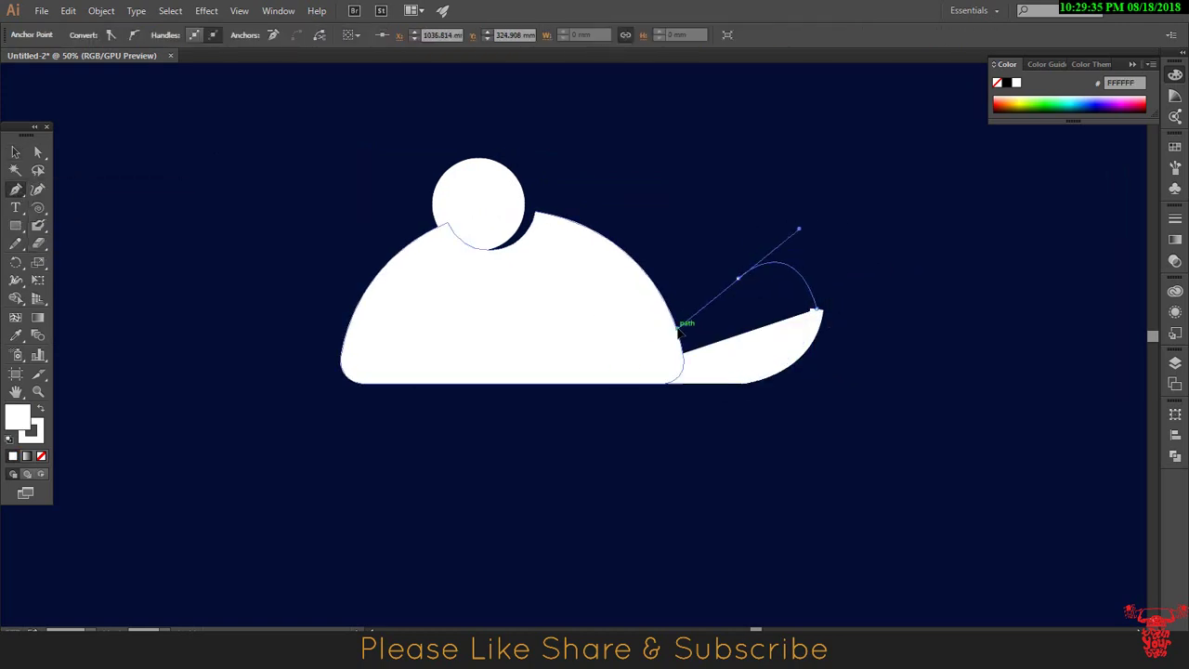
{"action": "left_click_drag", "start_coordinate": [737, 278], "coordinate": [739, 300]}
{"action": "left_click_drag", "start_coordinate": [768, 313], "coordinate": [812, 311]}
{"action": "left_click", "coordinate": [779, 294]}
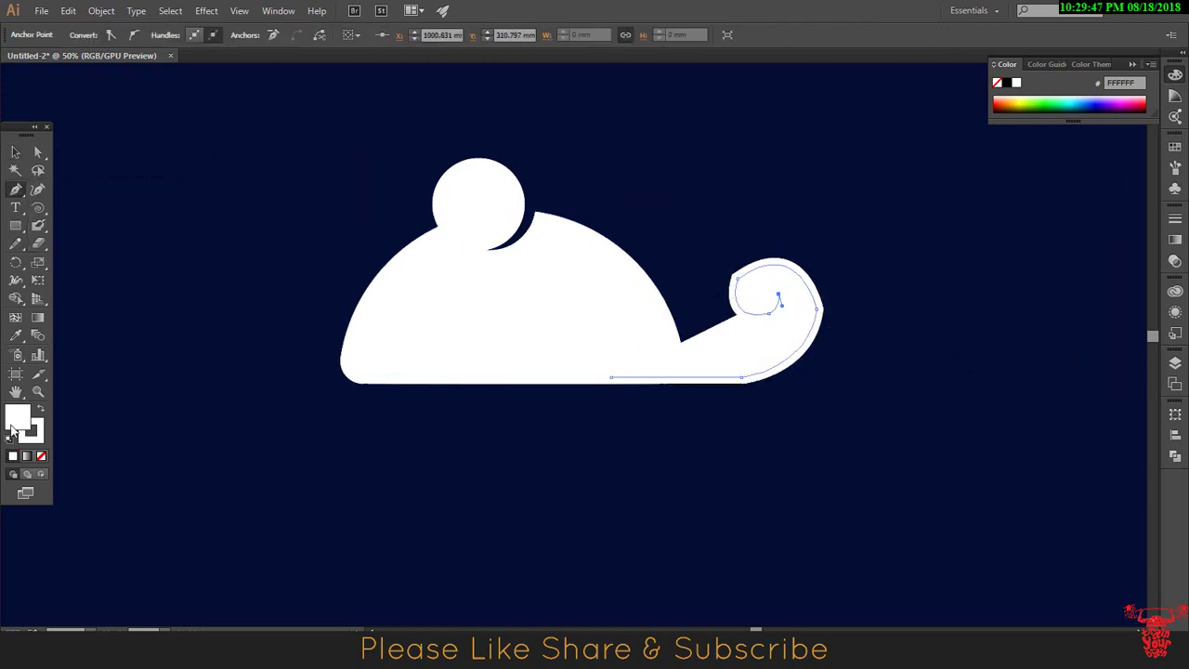
- Give the tail no fill and a thick tapering stroke, then expand it into a shape
{"action": "left_click", "coordinate": [40, 455]}
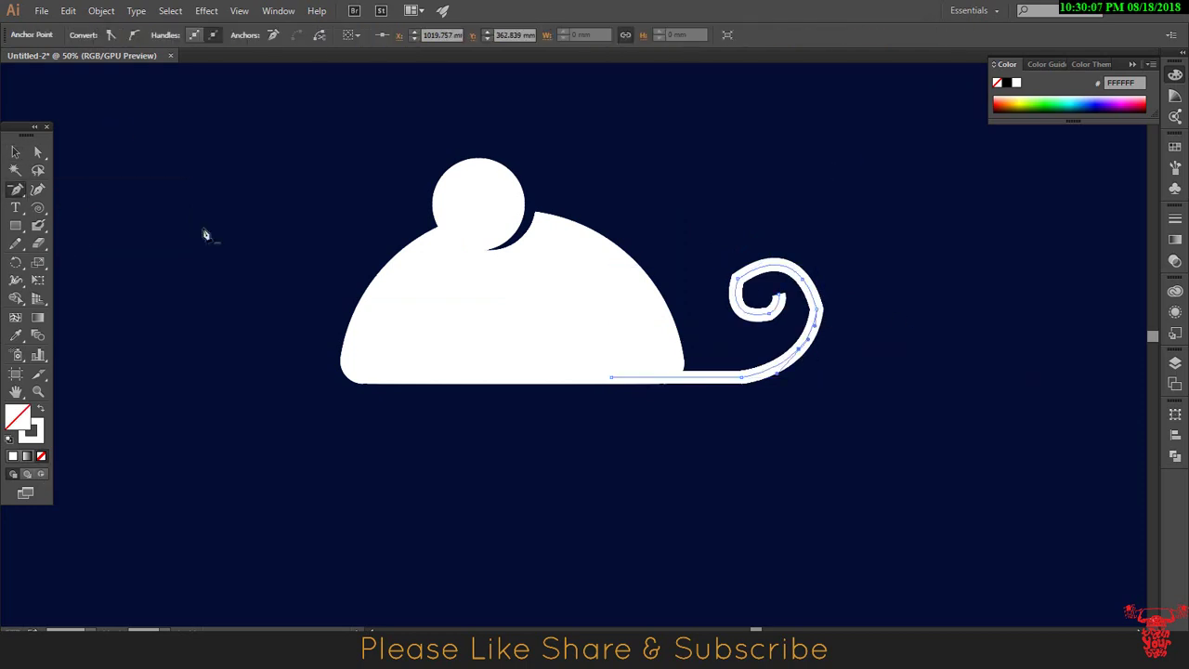
{"action": "left_click", "coordinate": [38, 151]}
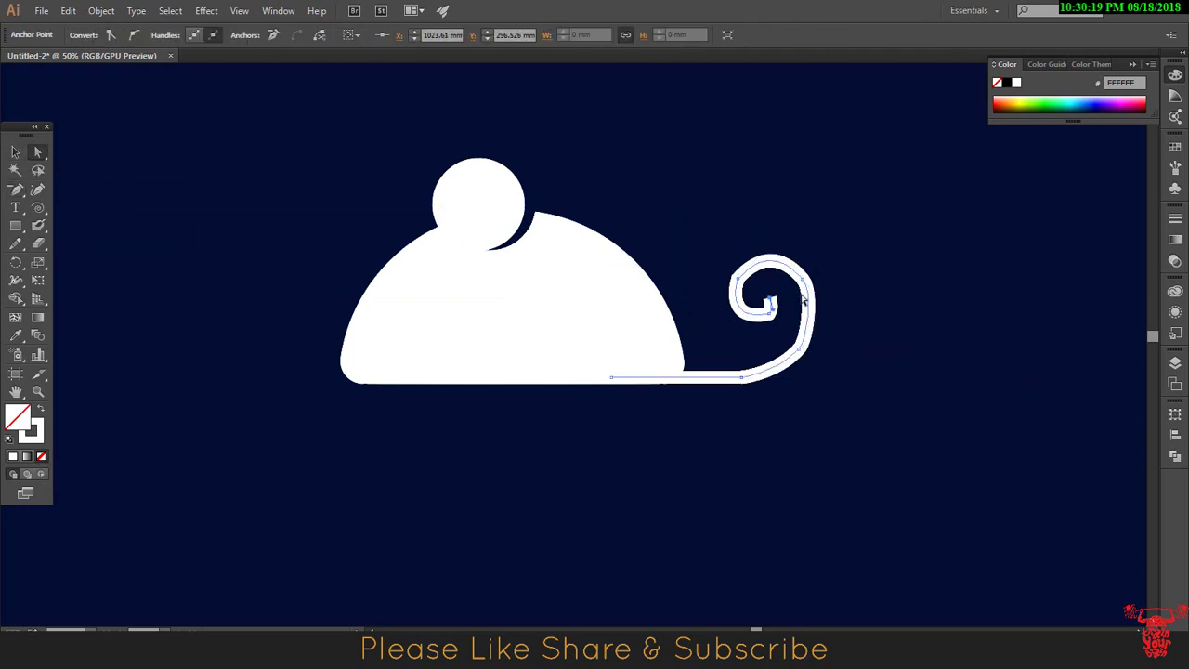
{"action": "left_click", "coordinate": [302, 34]}
{"action": "left_click", "coordinate": [251, 58]}
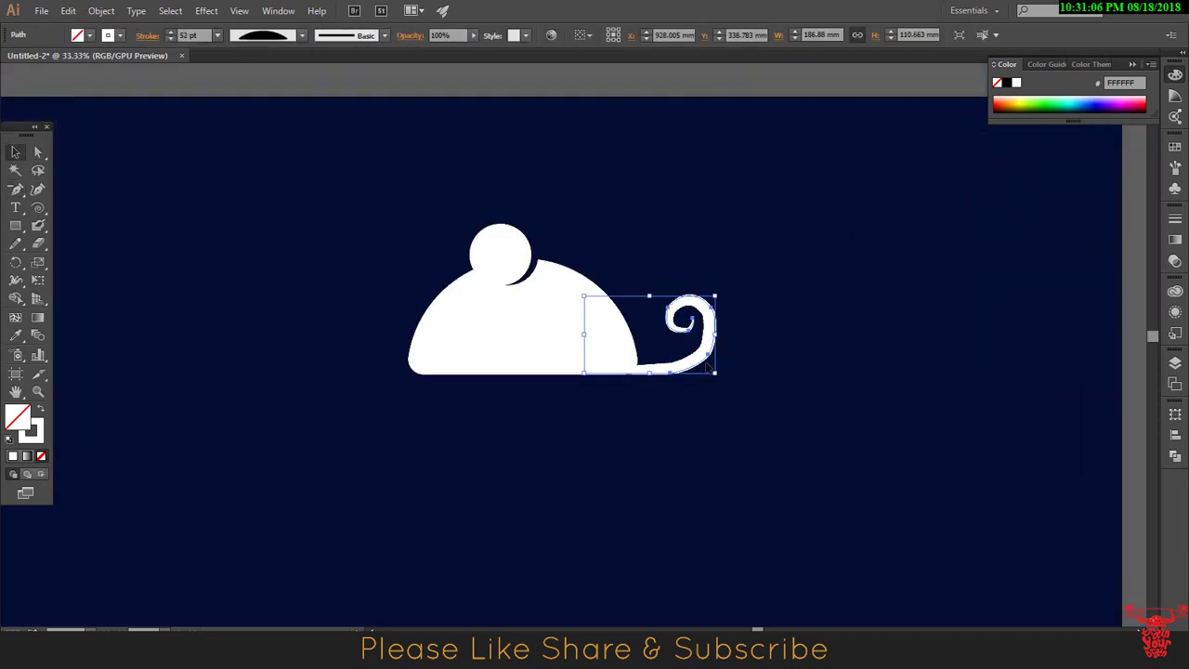
{"action": "left_click", "coordinate": [101, 10]}
{"action": "left_click", "coordinate": [146, 183]}
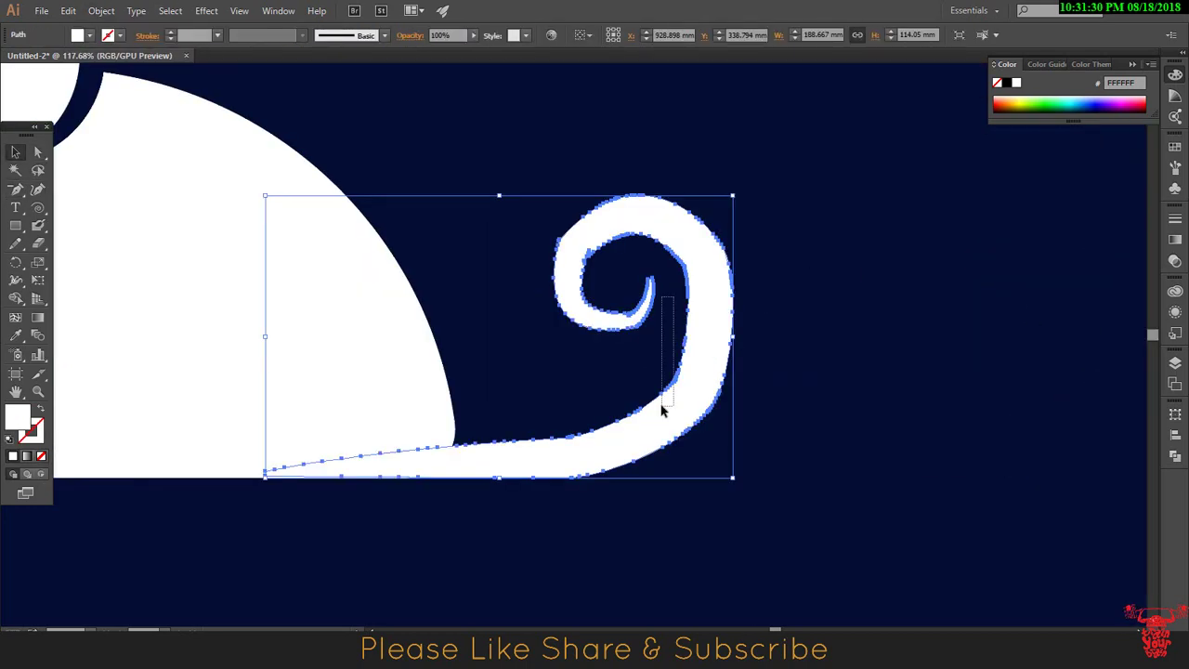
{"action": "left_click", "coordinate": [820, 277]}
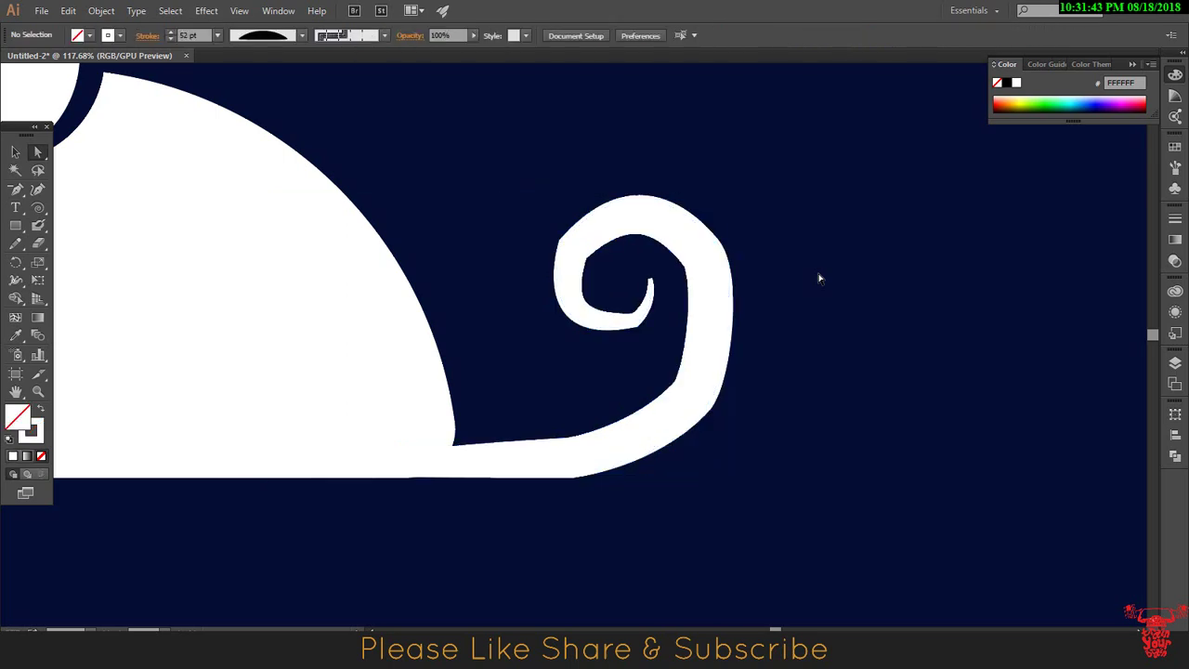
{"action": "key", "text": "ctrl+0"}
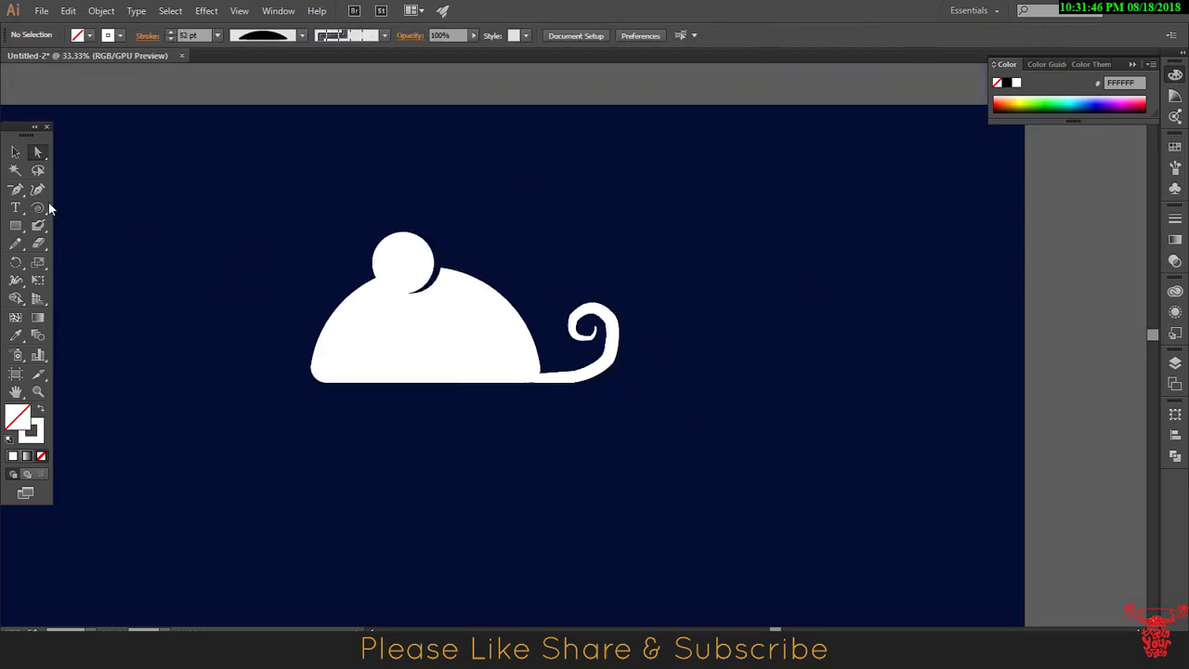
- Copy the ear circle into a dark navy eye about 44 mm wide, then copy the eye
{"action": "left_click_drag", "start_coordinate": [400, 255], "coordinate": [346, 342]}
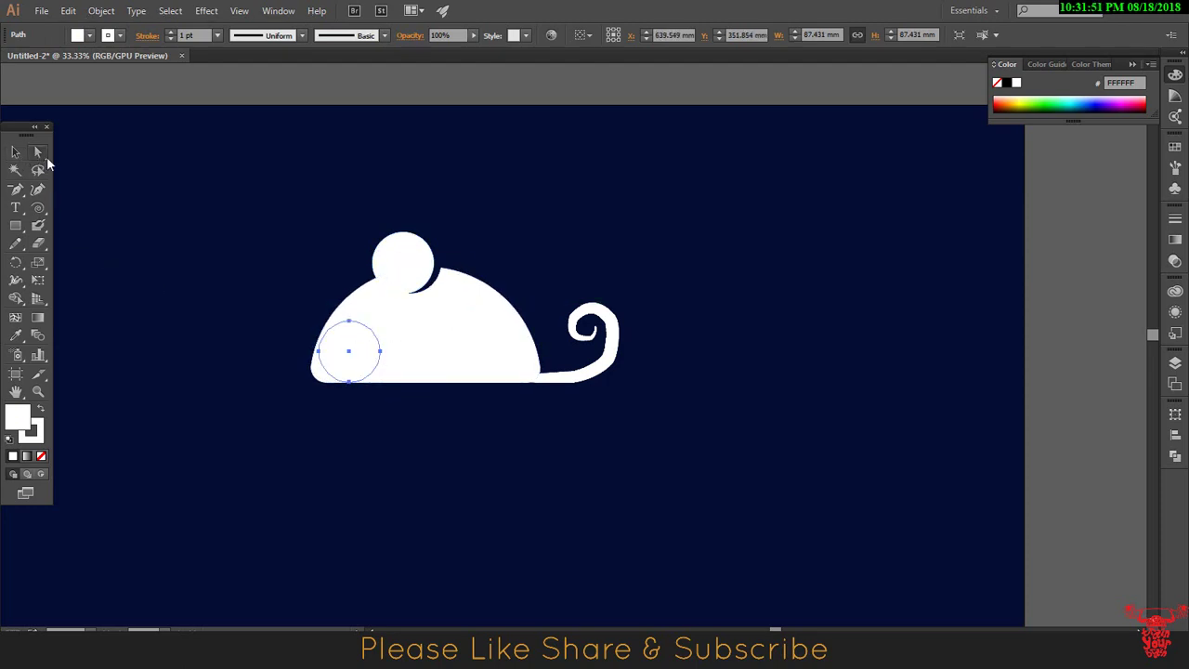
{"action": "left_click", "coordinate": [165, 154]}
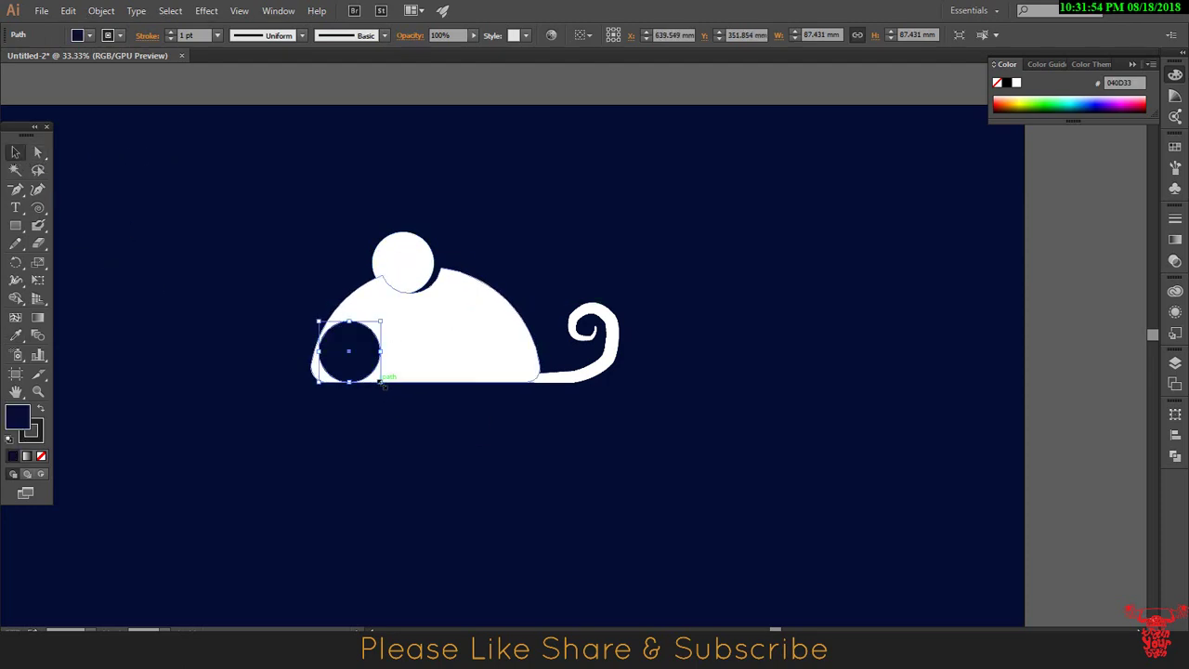
{"action": "mouse_move", "coordinate": [381, 383]}
{"action": "left_mouse_down"}
{"action": "mouse_move", "coordinate": [346, 346]}
{"action": "mouse_move", "coordinate": [352, 354]}
{"action": "mouse_move", "coordinate": [349, 332]}
{"action": "left_mouse_up"}
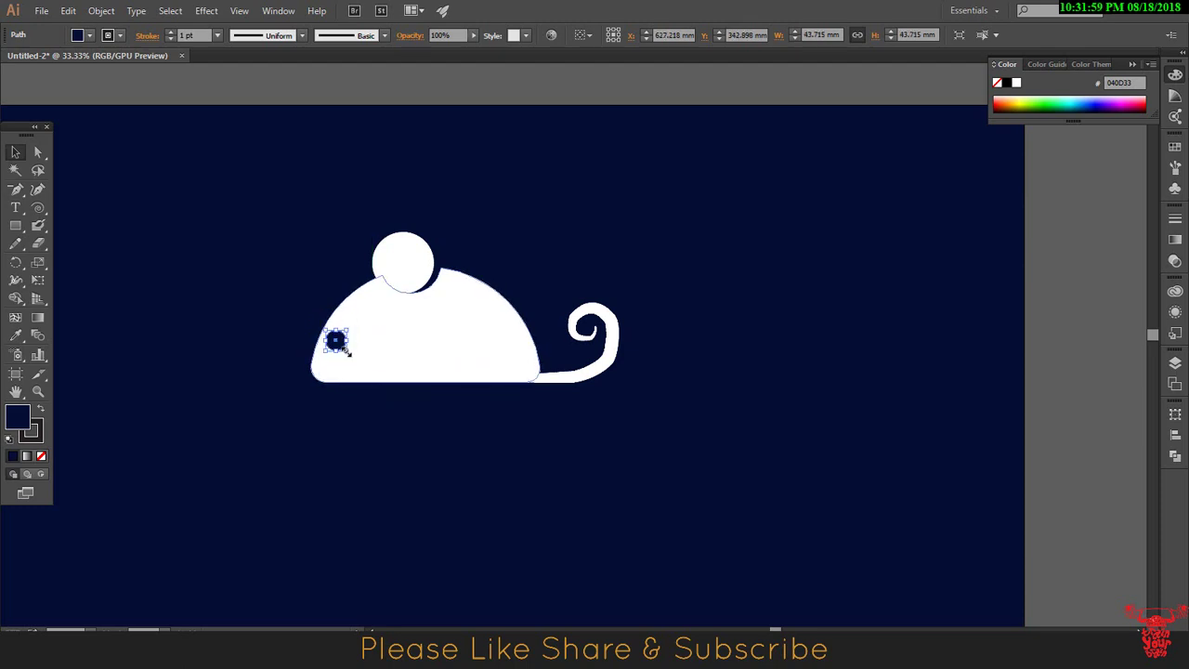
{"action": "left_click", "coordinate": [346, 297]}
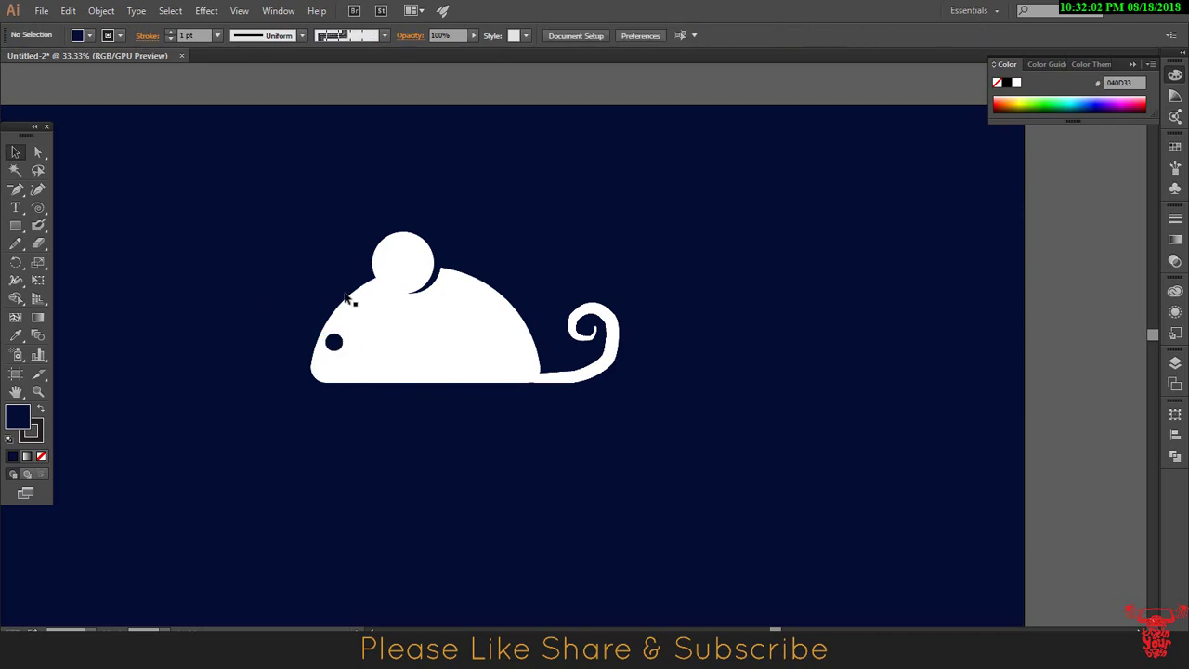
{"action": "scroll", "coordinate": [433, 366], "scroll_direction": "up", "scroll_amount": 5}
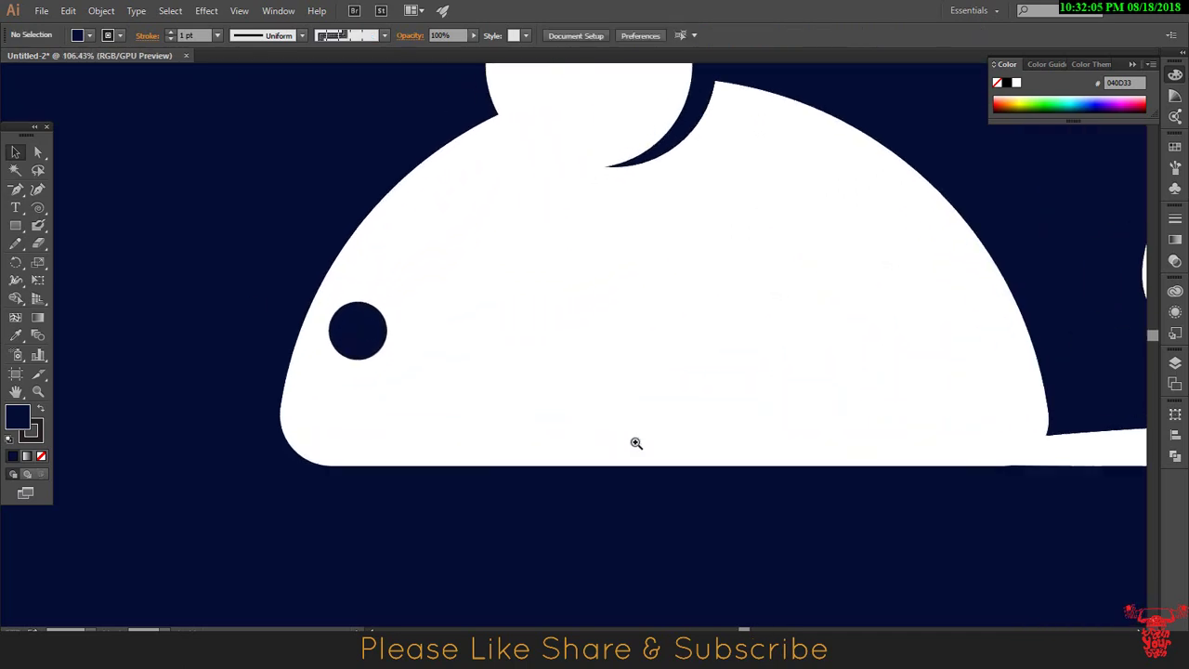
{"action": "left_click", "coordinate": [395, 339]}
{"action": "mouse_move", "coordinate": [395, 339]}
{"action": "left_mouse_down"}
{"action": "mouse_move", "coordinate": [400, 271]}
{"action": "mouse_move", "coordinate": [363, 289]}
{"action": "mouse_move", "coordinate": [366, 320]}
{"action": "left_mouse_up"}
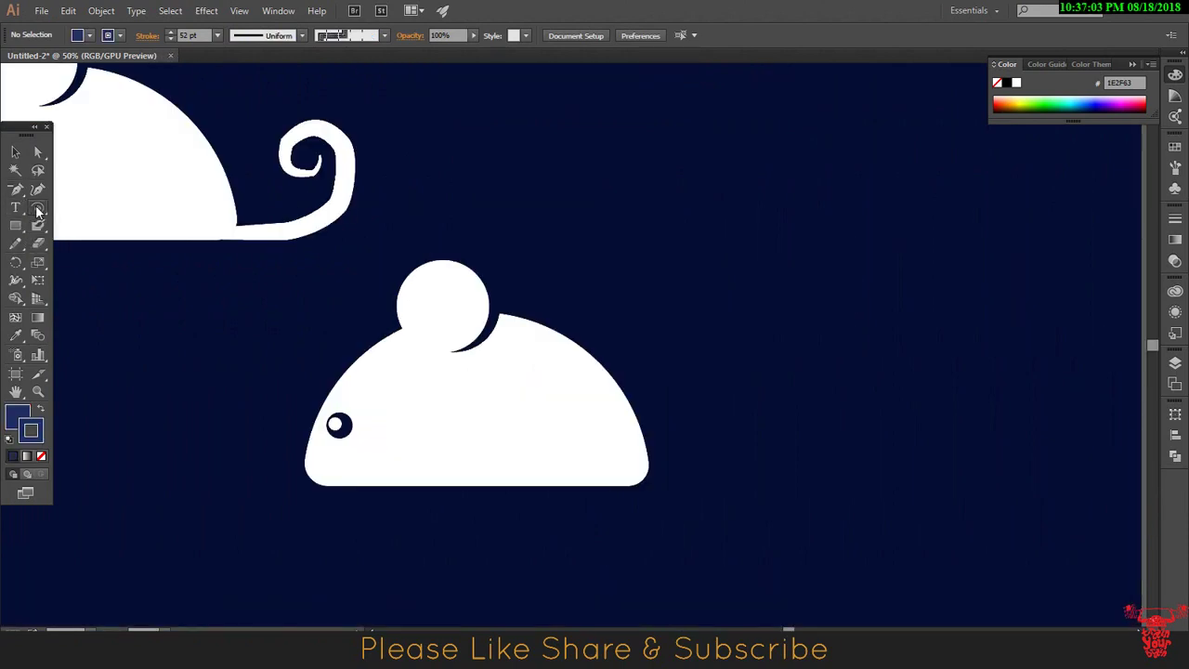
- Draw a spiral beside the lower mouse and reflect it
{"action": "left_click", "coordinate": [37, 209]}
{"action": "left_click", "coordinate": [103, 243]}
{"action": "left_click_drag", "start_coordinate": [688, 325], "coordinate": [842, 409]}
{"action": "key", "text": "v"}
{"action": "right_click", "coordinate": [748, 287]}
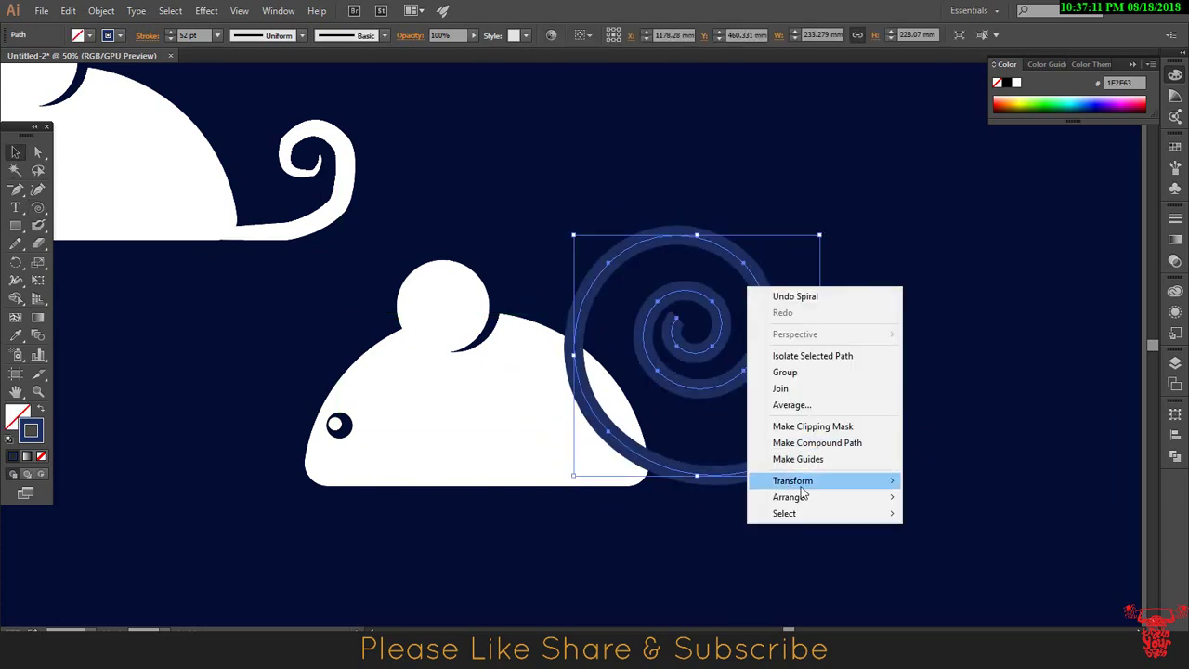
{"action": "left_click", "coordinate": [962, 535]}
{"action": "left_click", "coordinate": [833, 419]}
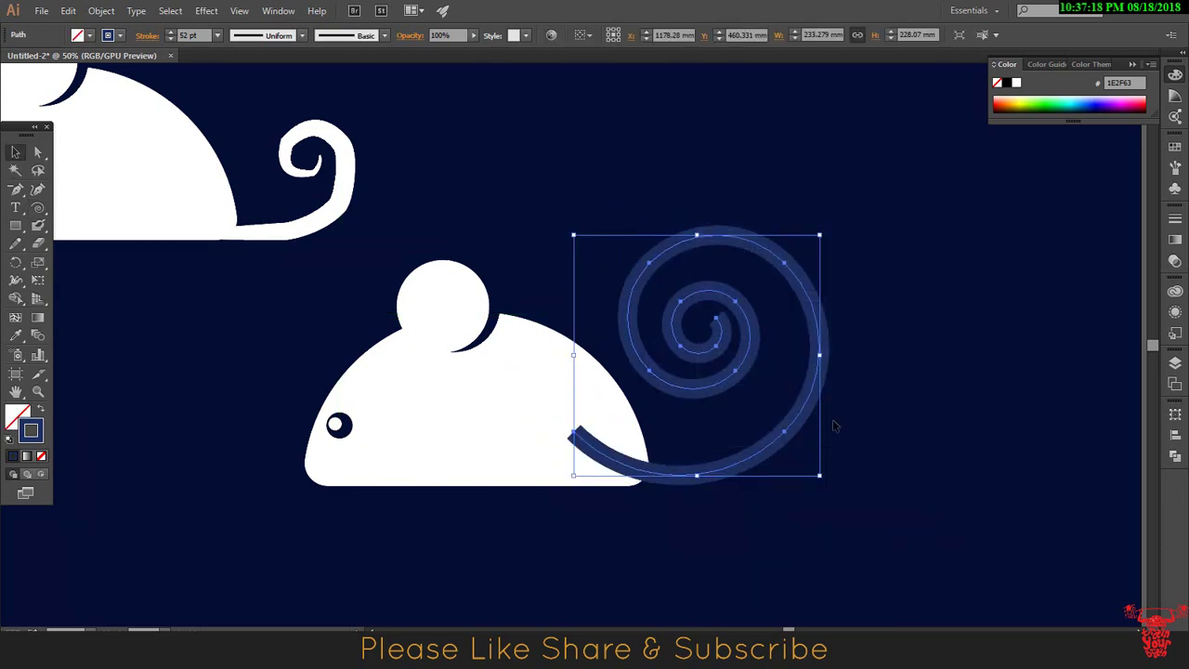
- Delete the spiral's outer coils and move it next to the lower mouse's rear
{"action": "key", "text": "a"}
{"action": "left_click_drag", "start_coordinate": [669, 393], "coordinate": [697, 437]}
{"action": "key", "text": "Delete"}
{"action": "left_click_drag", "start_coordinate": [830, 411], "coordinate": [943, 436]}
{"action": "key", "text": "Delete"}
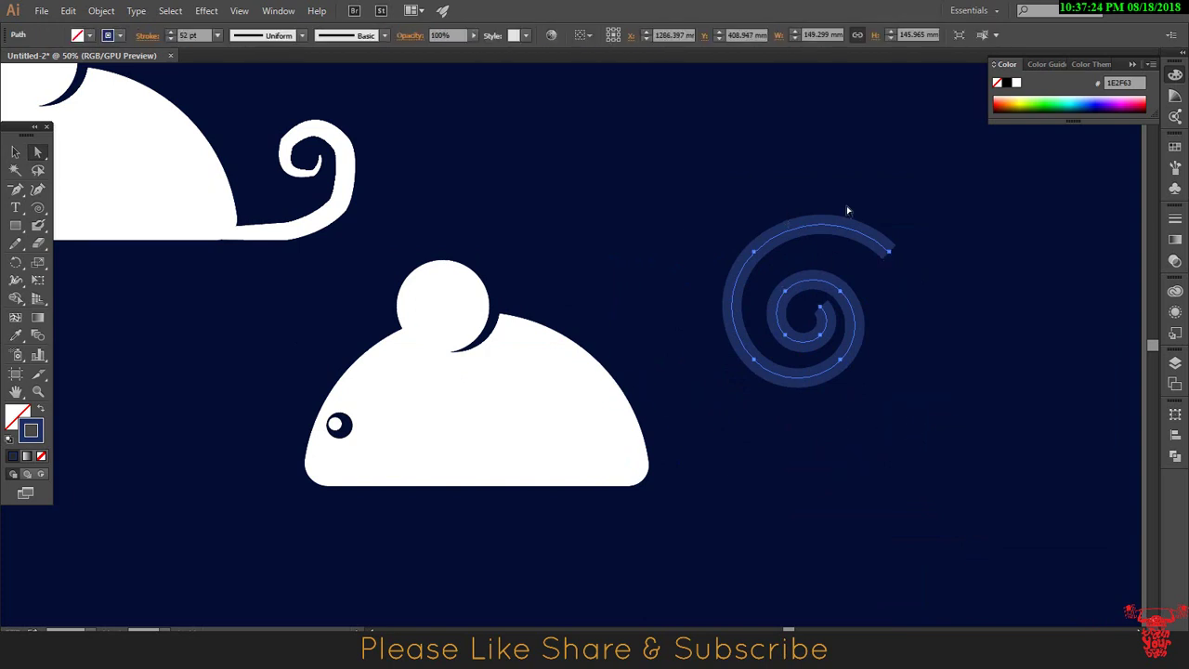
{"action": "key", "text": "Delete"}
{"action": "left_click_drag", "start_coordinate": [727, 229], "coordinate": [786, 263]}
{"action": "key", "text": "Delete"}
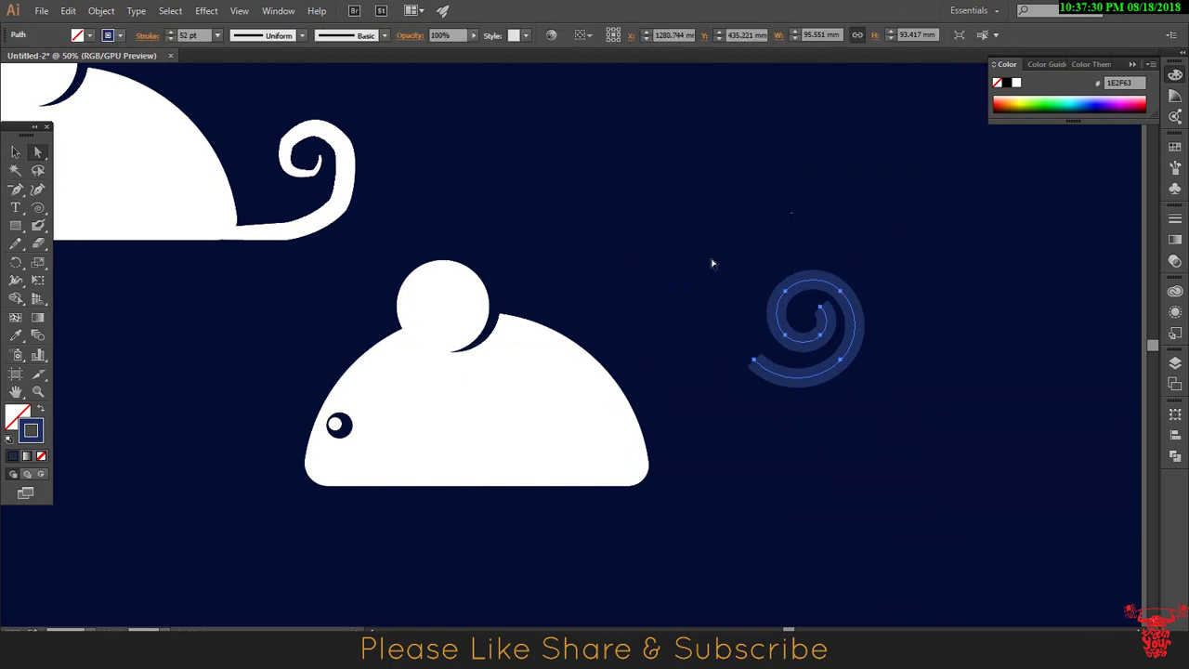
{"action": "key", "text": "v"}
{"action": "mouse_move", "coordinate": [818, 362]}
{"action": "left_mouse_down"}
{"action": "mouse_move", "coordinate": [697, 455]}
{"action": "mouse_move", "coordinate": [801, 450]}
{"action": "left_mouse_up"}
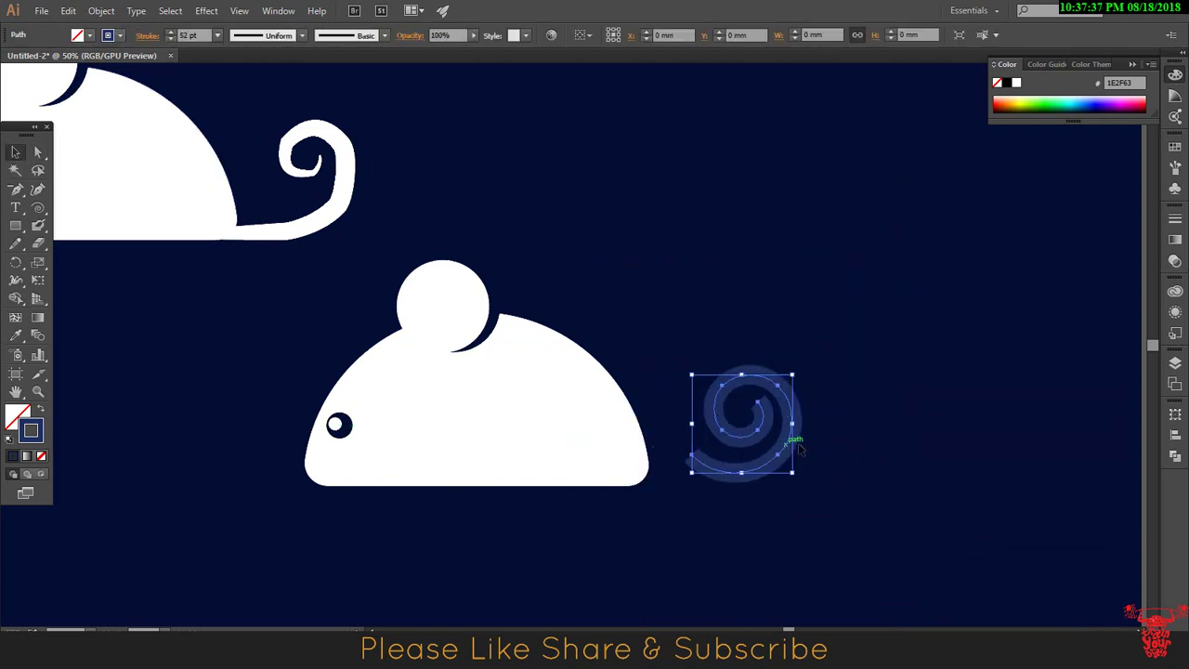
{"action": "left_click", "coordinate": [747, 477]}
- Drag the spiral's loose end under the mouse's body and shift the curl closer to its rear
{"action": "key", "text": "a"}
{"action": "mouse_move", "coordinate": [688, 458]}
{"action": "left_mouse_down"}
{"action": "mouse_move", "coordinate": [723, 467]}
{"action": "mouse_move", "coordinate": [595, 484]}
{"action": "left_mouse_up"}
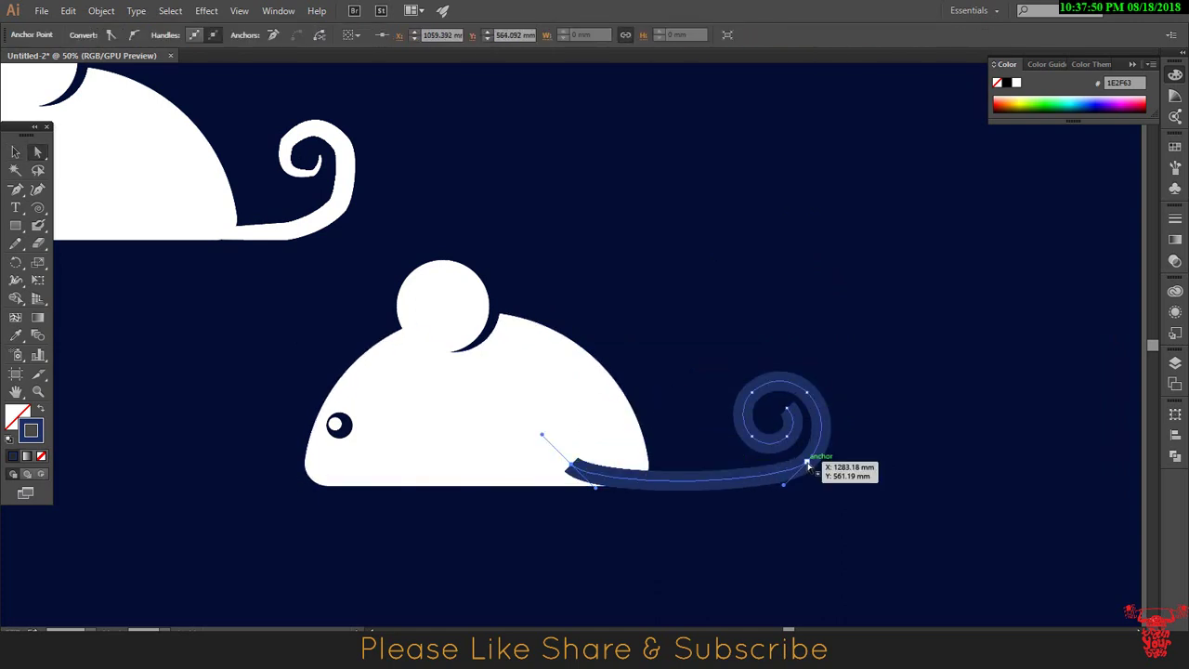
{"action": "mouse_move", "coordinate": [807, 465]}
{"action": "left_mouse_down"}
{"action": "mouse_move", "coordinate": [748, 437]}
{"action": "mouse_move", "coordinate": [762, 446]}
{"action": "left_mouse_up"}
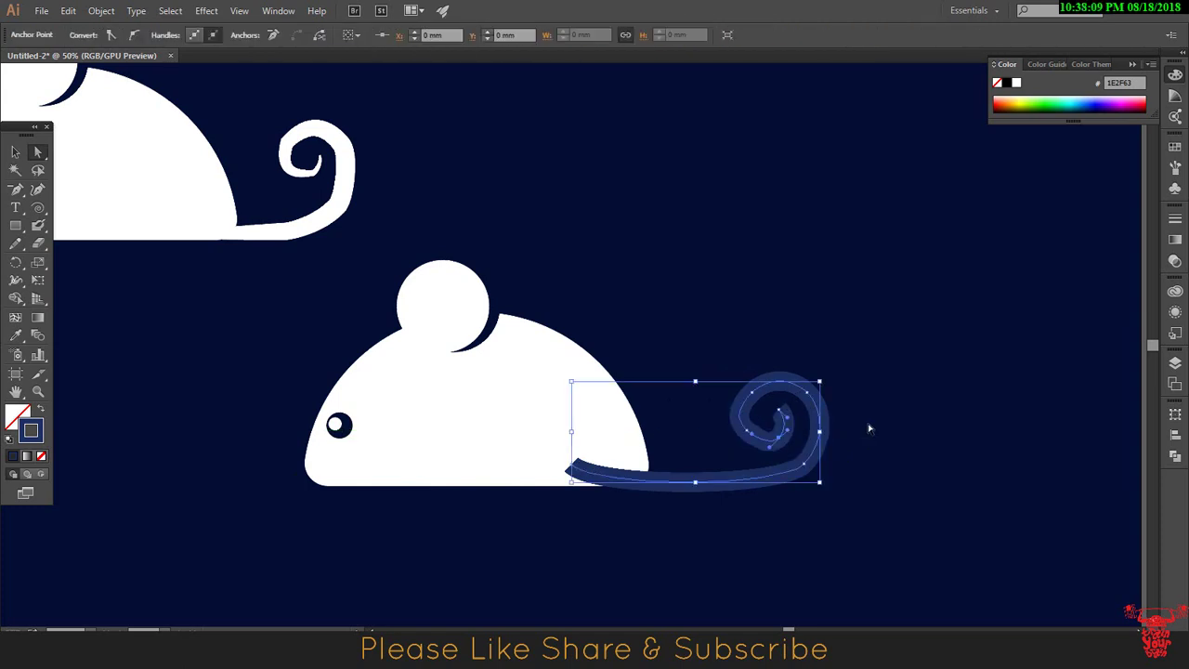
{"action": "left_click", "coordinate": [801, 428]}
{"action": "left_click_drag", "start_coordinate": [870, 484], "coordinate": [870, 483]}
{"action": "left_click_drag", "start_coordinate": [805, 464], "coordinate": [740, 459]}
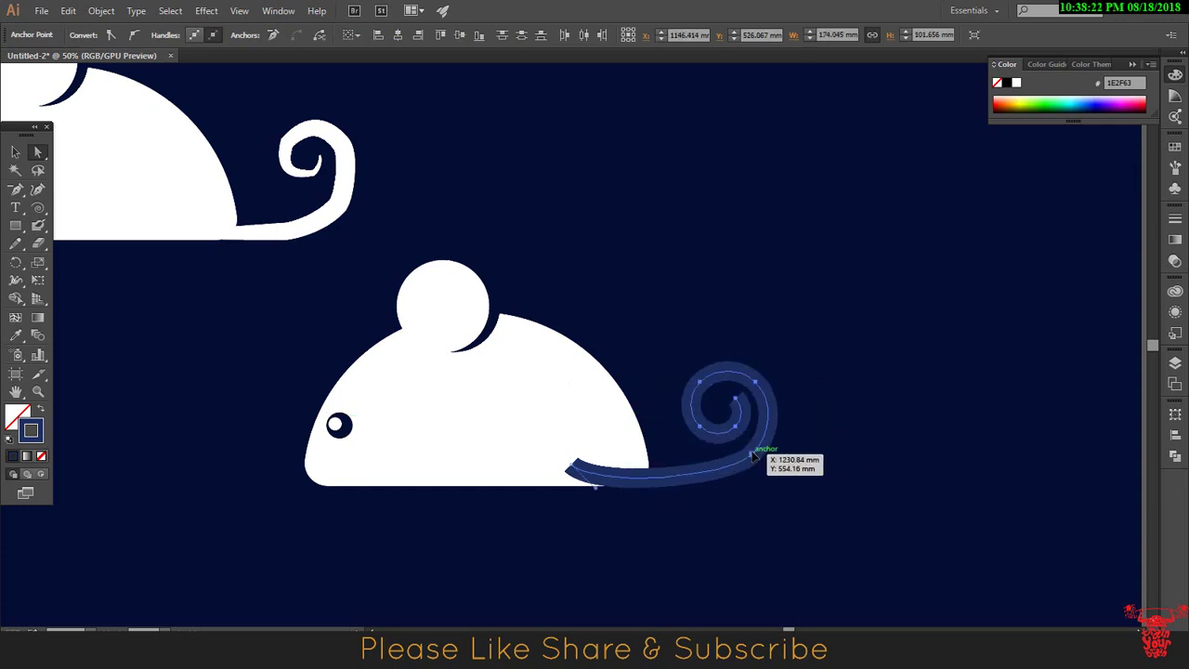
{"action": "left_click_drag", "start_coordinate": [740, 459], "coordinate": [742, 459]}
- Colour the lower mouse's tail stroke white
{"action": "double_click", "coordinate": [38, 430]}
{"action": "left_click", "coordinate": [400, 234]}
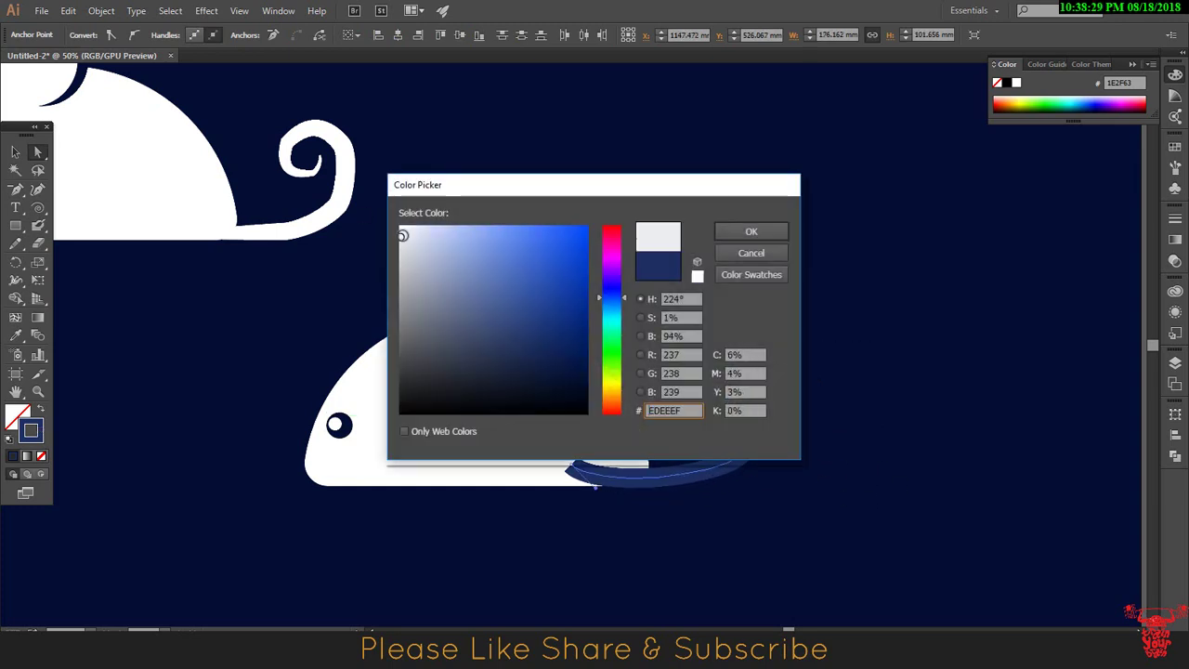
{"action": "left_click", "coordinate": [750, 231]}
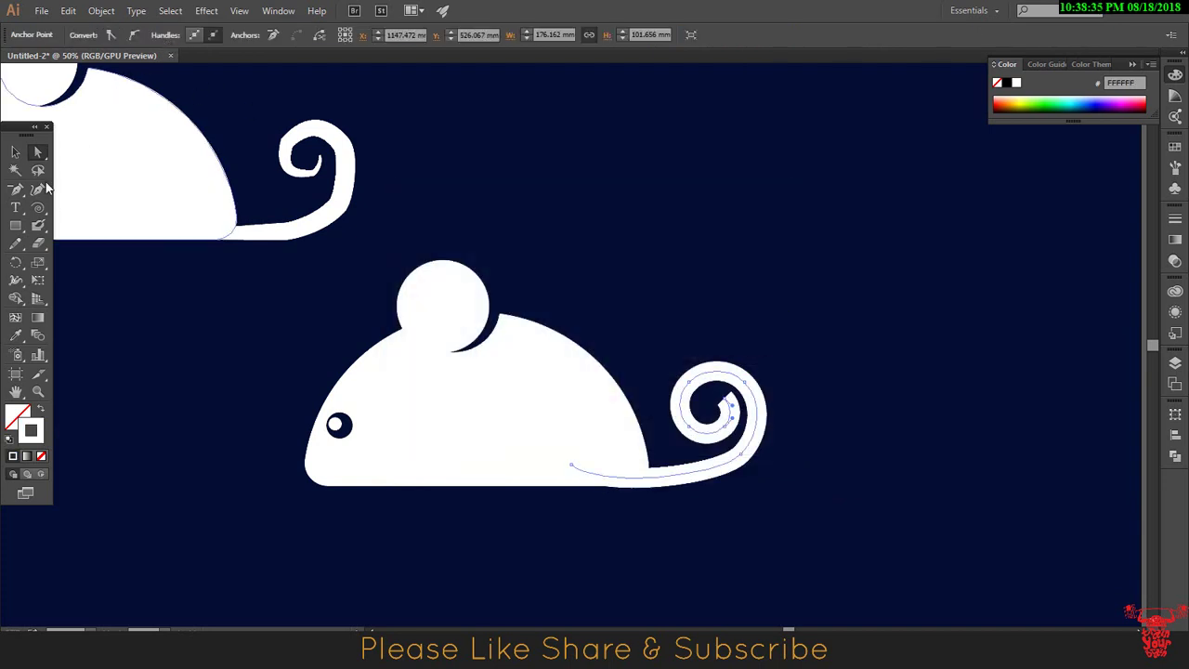
{"action": "key", "text": "v"}
{"action": "left_click", "coordinate": [750, 283]}
{"action": "left_click", "coordinate": [734, 376]}
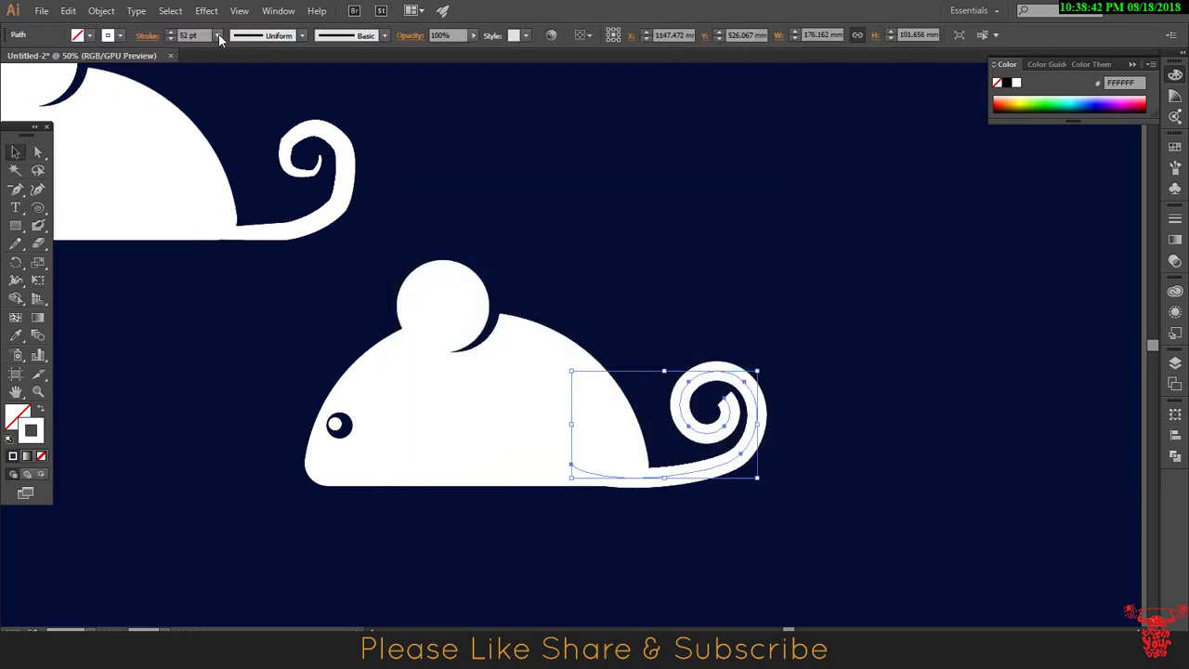
- Try several width profiles on the lower tail, settling on the rounded dome taper
{"action": "left_click", "coordinate": [302, 36]}
{"action": "left_click", "coordinate": [253, 82]}
{"action": "left_click", "coordinate": [302, 36]}
{"action": "left_click", "coordinate": [269, 128]}
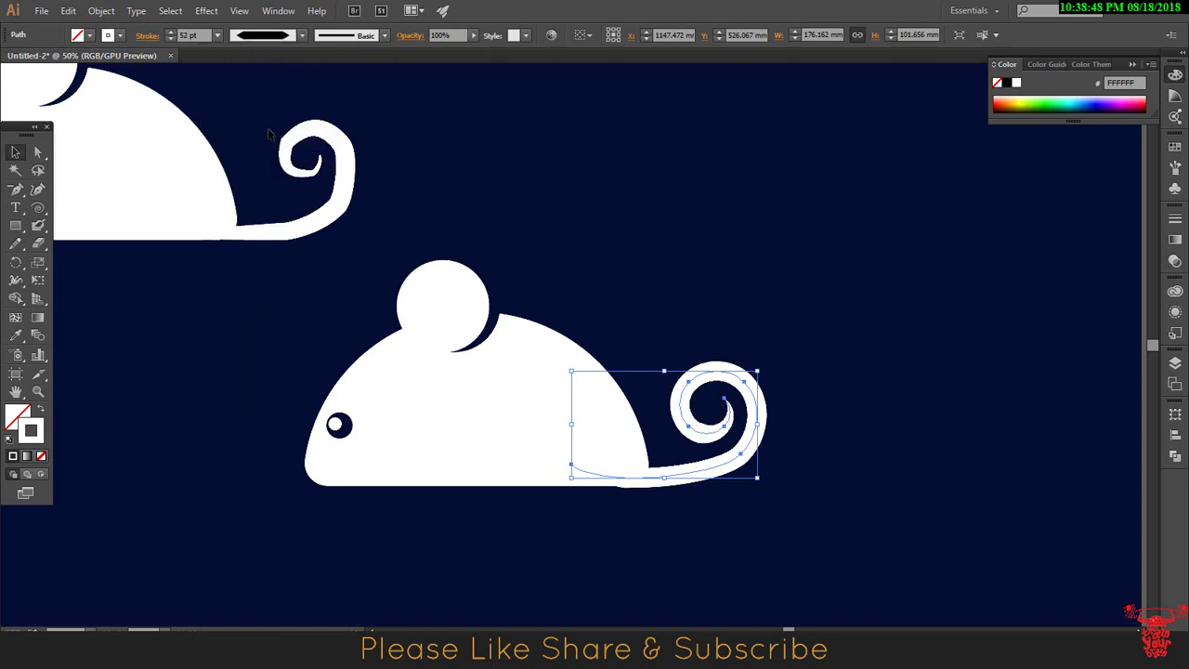
{"action": "left_click", "coordinate": [302, 36]}
{"action": "left_click", "coordinate": [257, 152]}
{"action": "left_click", "coordinate": [303, 35]}
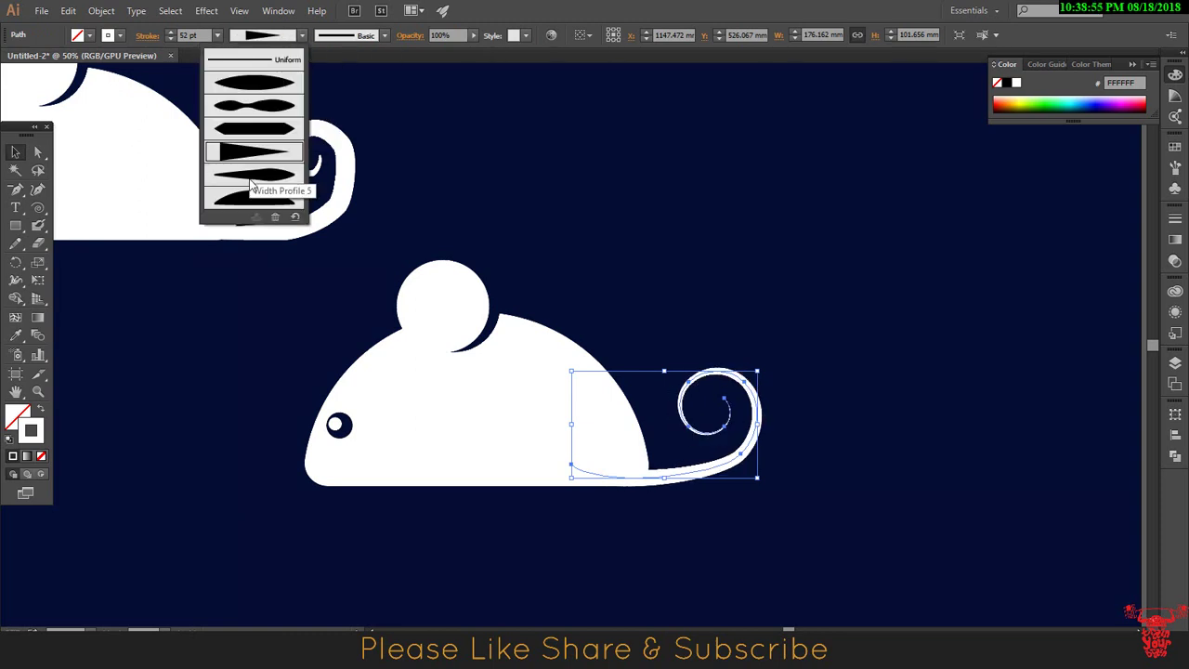
{"action": "left_click", "coordinate": [259, 182]}
{"action": "left_click", "coordinate": [302, 35]}
{"action": "left_click", "coordinate": [245, 201]}
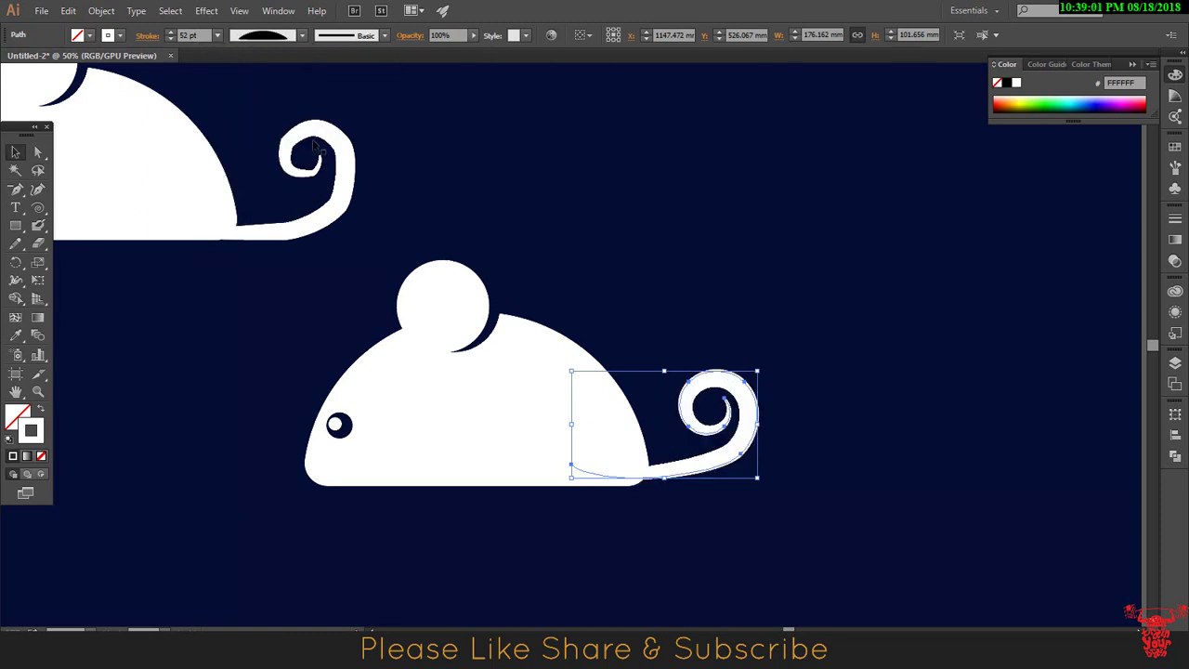
- Compare the top tail's width profile with the lower tail's
{"action": "left_click", "coordinate": [316, 146]}
{"action": "left_click", "coordinate": [302, 35]}
{"action": "left_click", "coordinate": [256, 152]}
{"action": "left_click", "coordinate": [302, 35]}
{"action": "left_click", "coordinate": [259, 182]}
{"action": "left_click", "coordinate": [277, 89]}
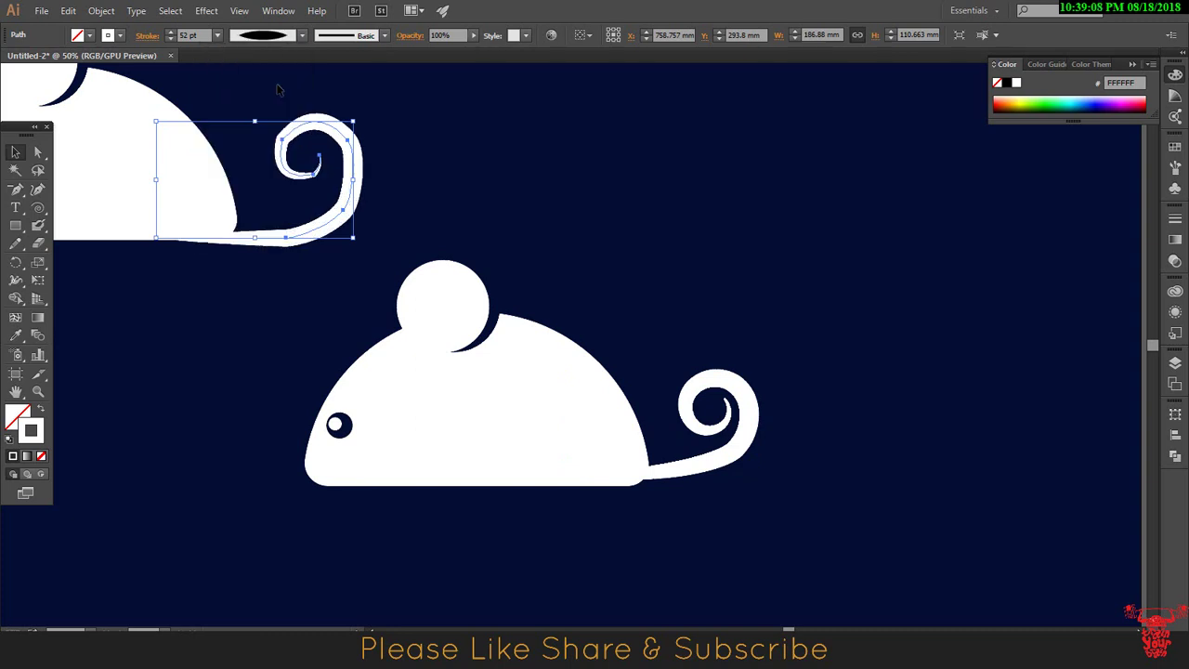
{"action": "left_click", "coordinate": [302, 35]}
{"action": "left_click", "coordinate": [256, 152]}
{"action": "left_click", "coordinate": [302, 36]}
{"action": "left_click", "coordinate": [259, 182]}
{"action": "double_click", "coordinate": [752, 425]}
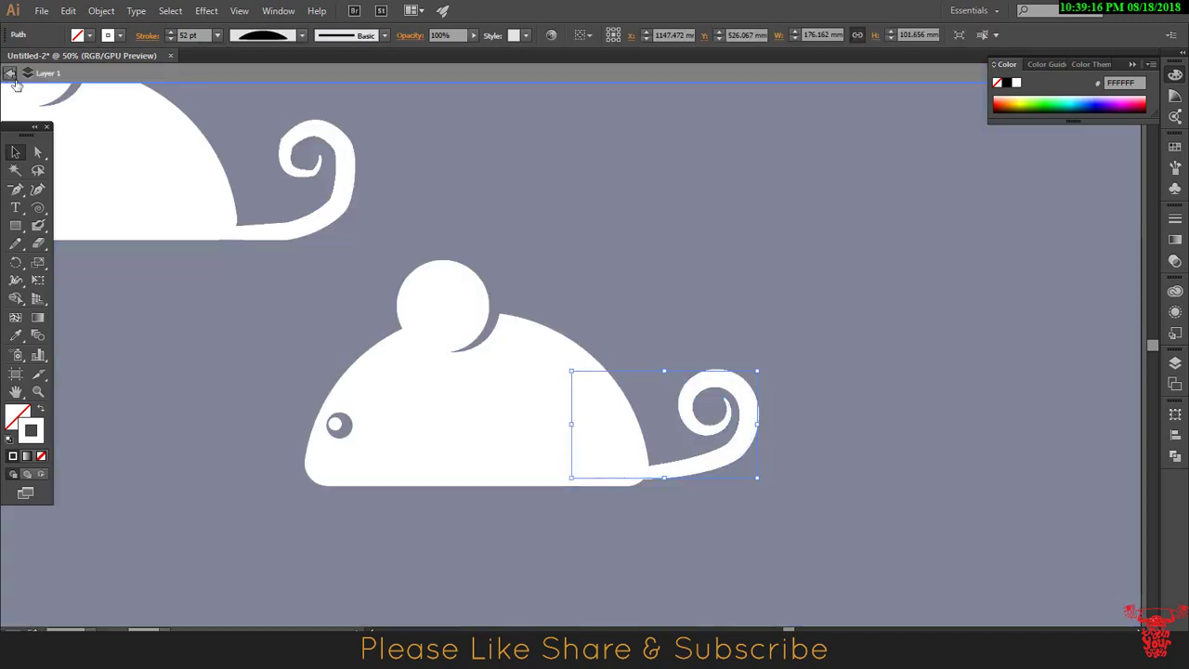
- Shift the lower tail slightly left and reshape the inner end of its curl
{"action": "left_click_drag", "start_coordinate": [744, 428], "coordinate": [728, 428]}
{"action": "left_click", "coordinate": [807, 423]}
{"action": "scroll", "coordinate": [846, 323], "scroll_direction": "down", "scroll_amount": 2}
{"action": "scroll", "coordinate": [784, 405], "scroll_direction": "left", "scroll_amount": 4}
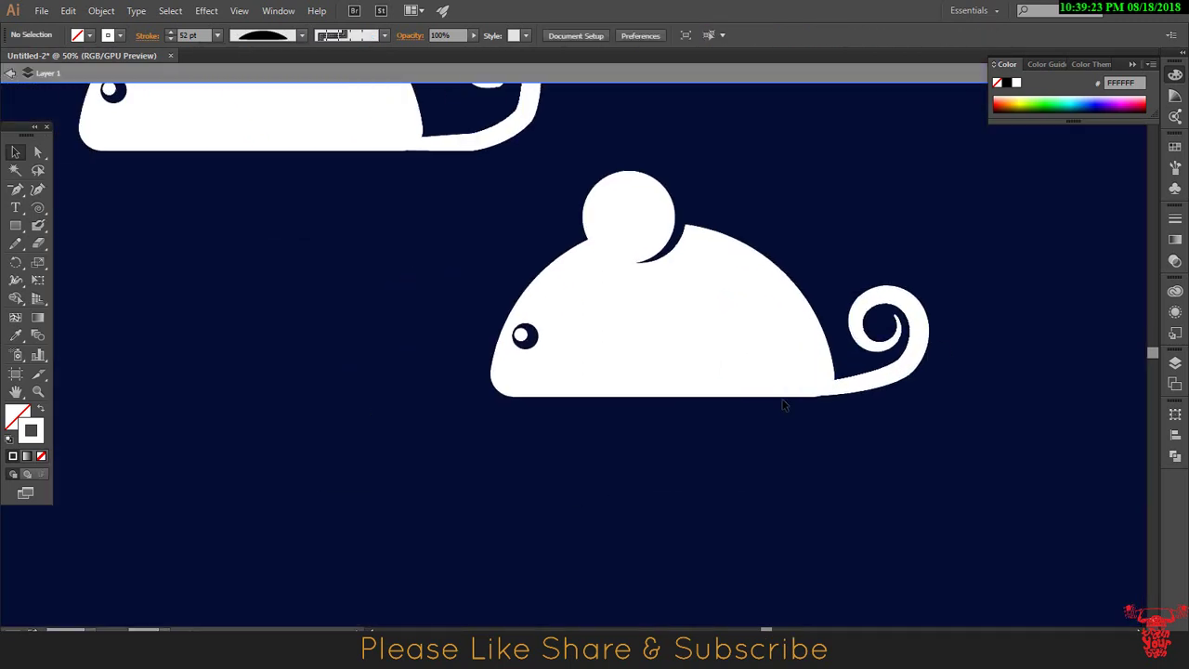
{"action": "left_click", "coordinate": [887, 372]}
{"action": "key", "text": "a"}
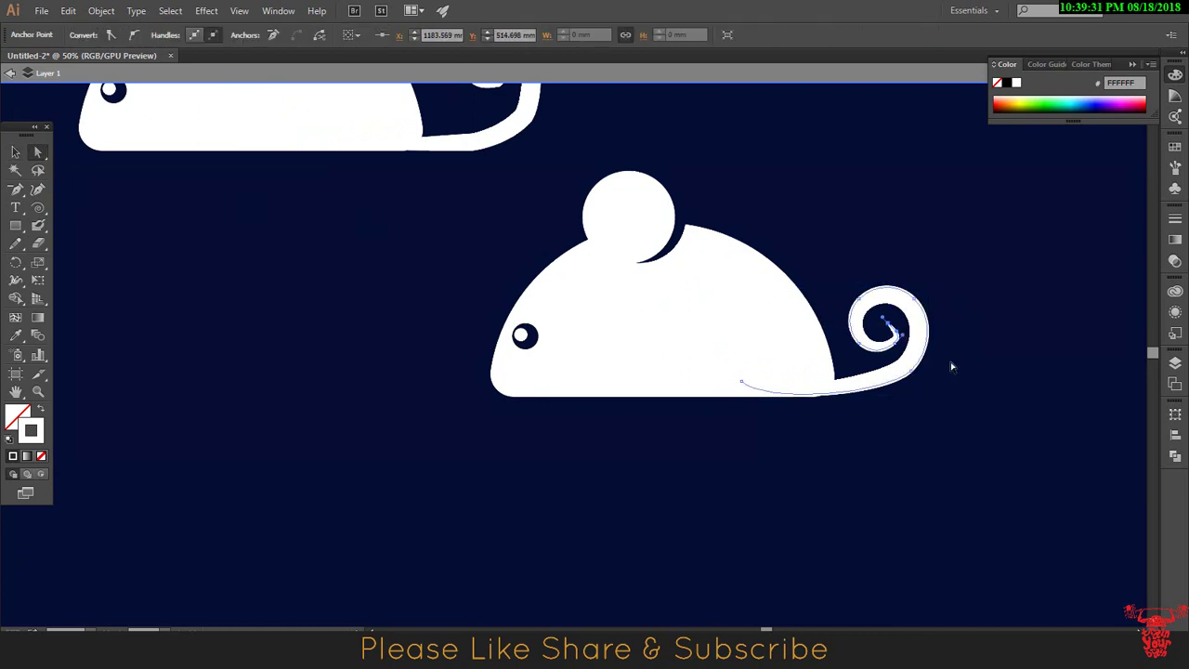
{"action": "mouse_move", "coordinate": [902, 338]}
{"action": "left_mouse_down"}
{"action": "mouse_move", "coordinate": [891, 345]}
{"action": "mouse_move", "coordinate": [876, 332]}
{"action": "left_mouse_up"}
{"action": "left_click", "coordinate": [991, 326]}
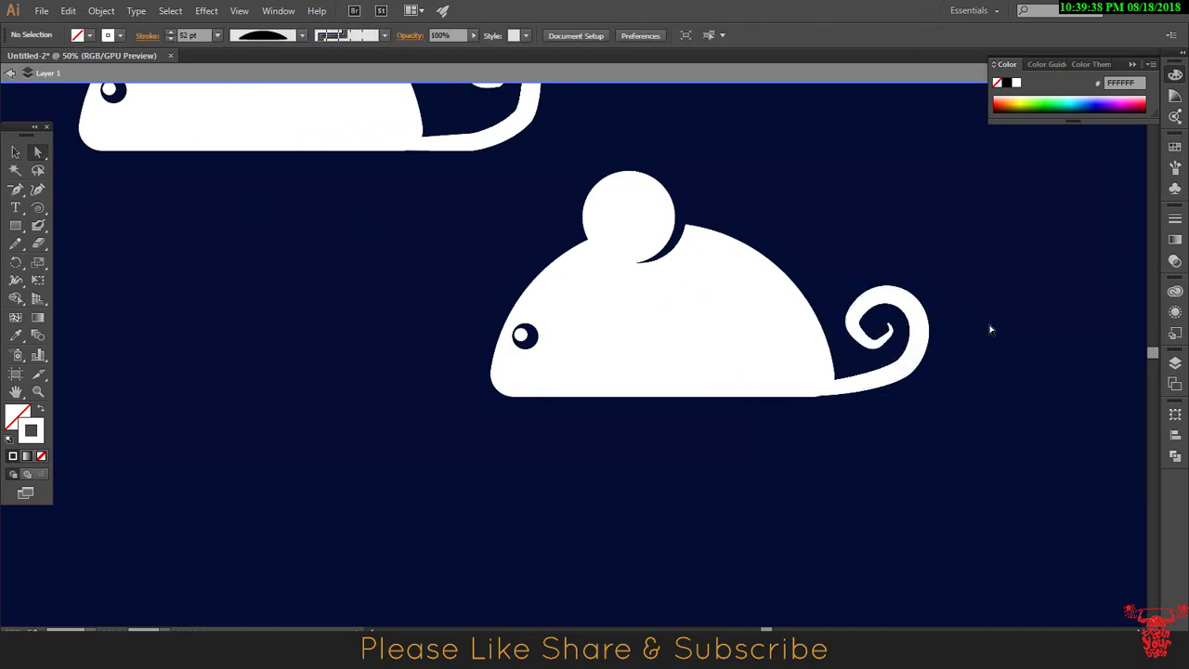
{"action": "left_click", "coordinate": [711, 305]}
{"action": "left_click", "coordinate": [473, 223]}
{"action": "left_click", "coordinate": [741, 321]}
{"action": "left_click", "coordinate": [896, 334]}
- Delete the older top mouse and its leftover fragments, then exit isolation mode
{"action": "key", "text": "ctrl+minus"}
{"action": "key", "text": "ctrl+minus"}
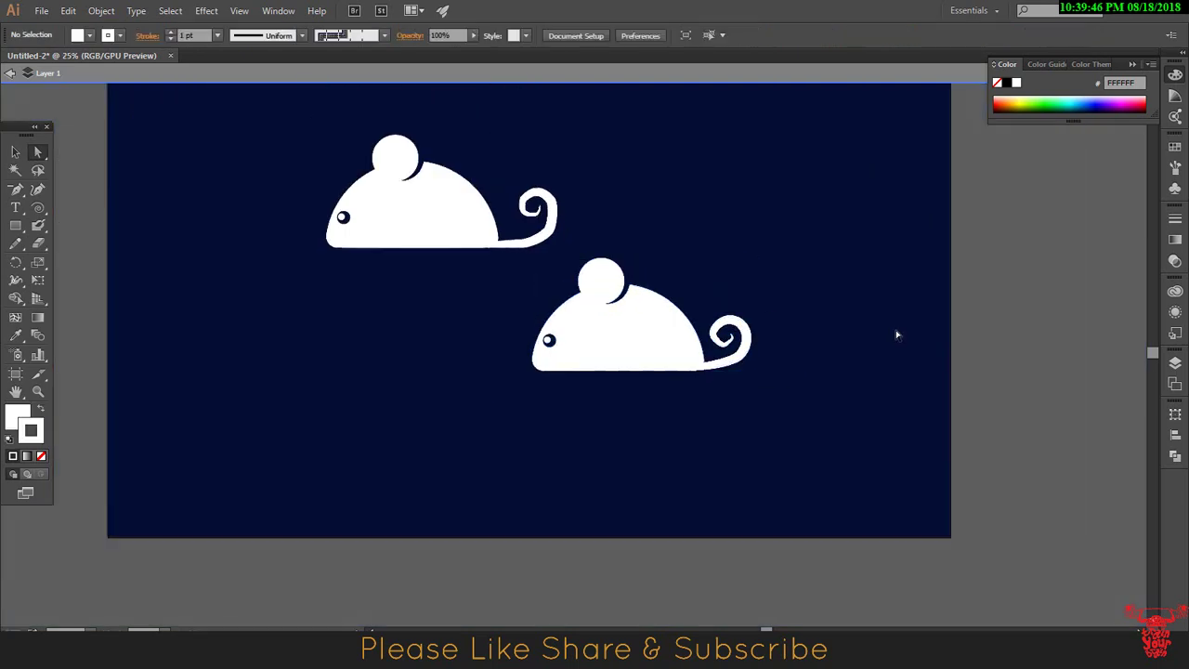
{"action": "left_click_drag", "start_coordinate": [316, 126], "coordinate": [565, 244]}
{"action": "key", "text": "Delete"}
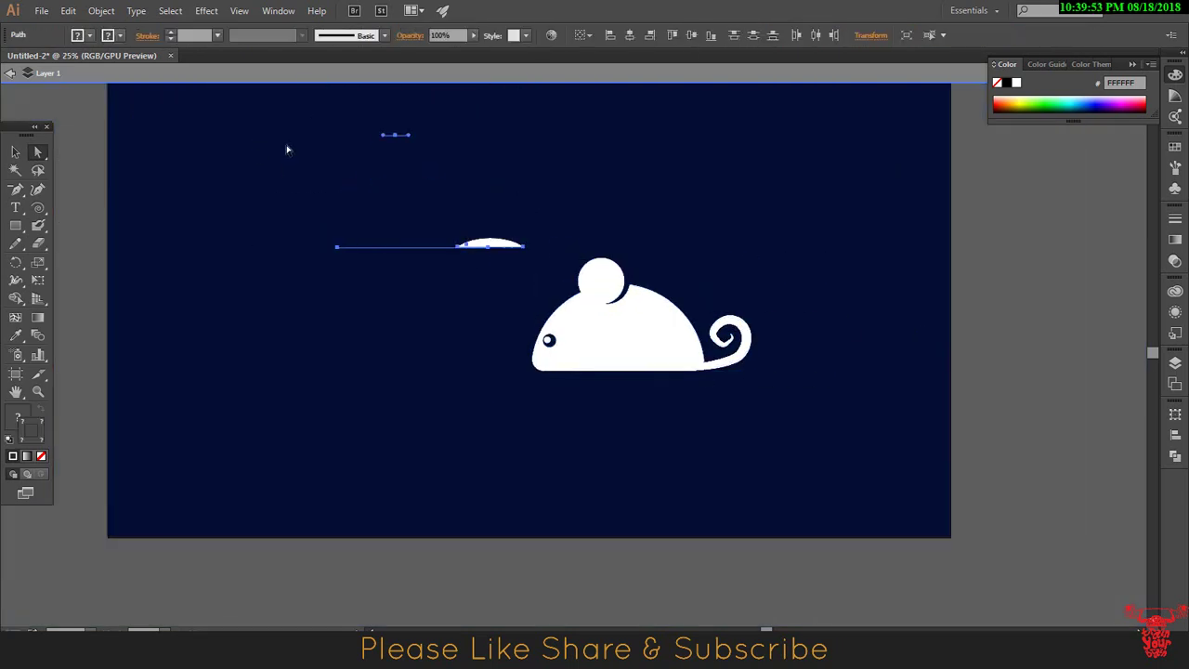
{"action": "left_click_drag", "start_coordinate": [287, 146], "coordinate": [531, 271]}
{"action": "key", "text": "Delete"}
{"action": "key", "text": "Escape"}
{"action": "left_click", "coordinate": [680, 345]}
- Move the CUTE MOUSE text just beneath the mouse and fit the whole artboard in view
{"action": "left_click", "coordinate": [677, 403]}
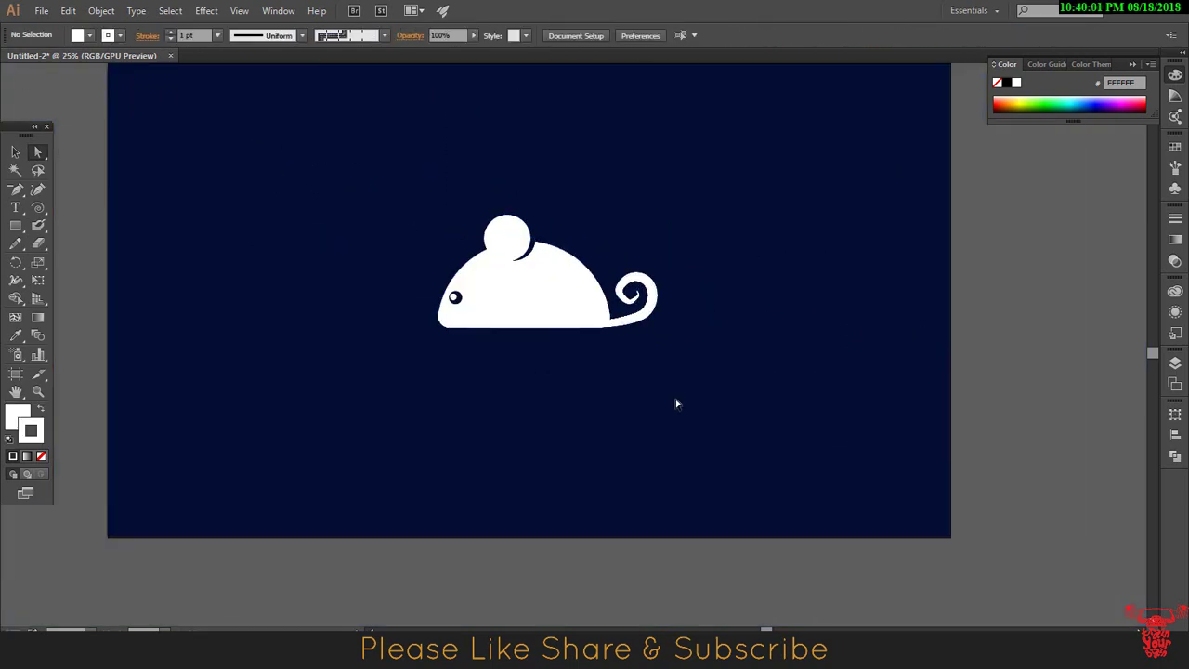
{"action": "key", "text": "ctrl+plus"}
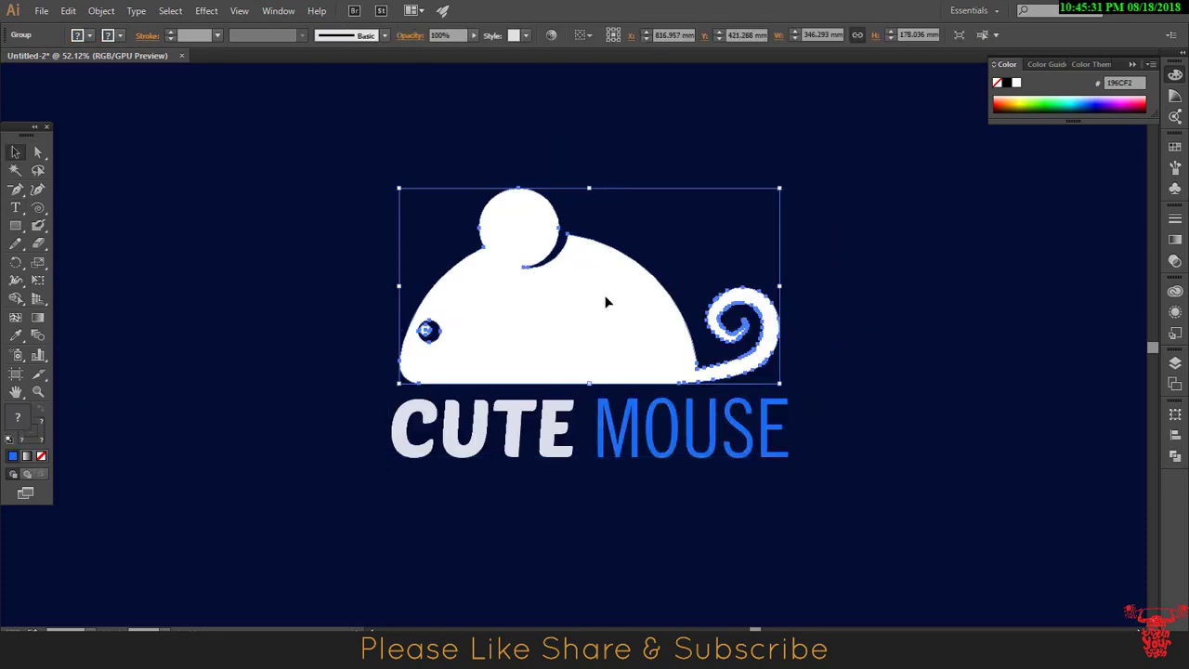
{"action": "left_click_drag", "start_coordinate": [474, 437], "coordinate": [480, 438]}
{"action": "left_click", "coordinate": [768, 428]}
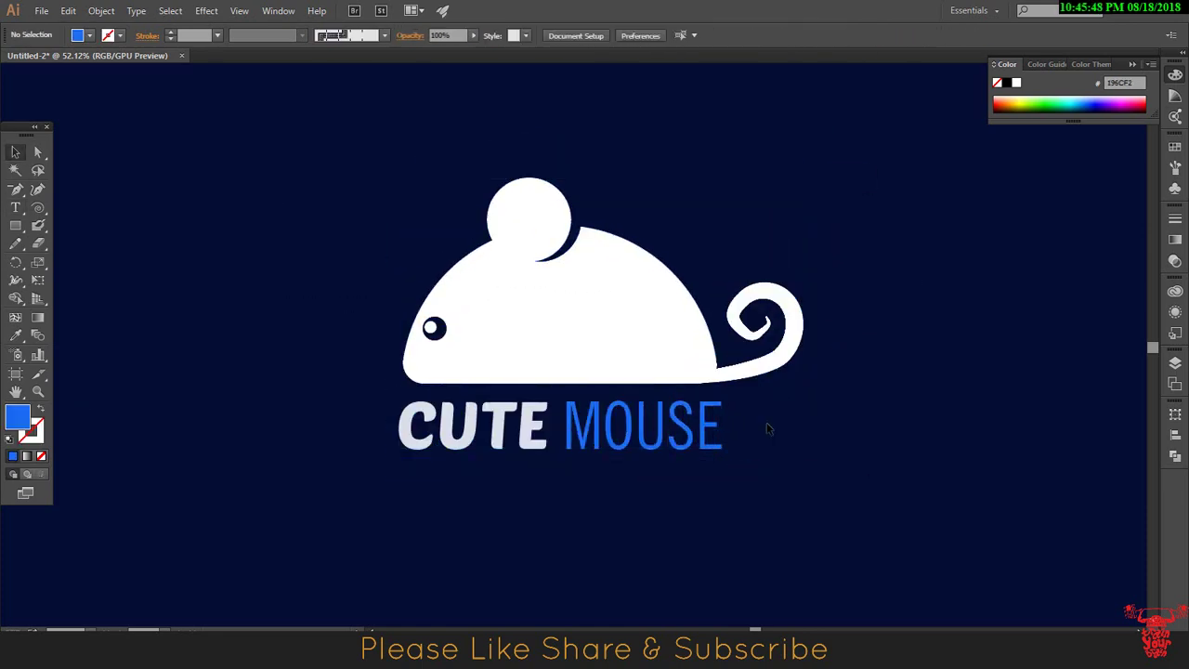
{"action": "key", "text": "ctrl+0"}
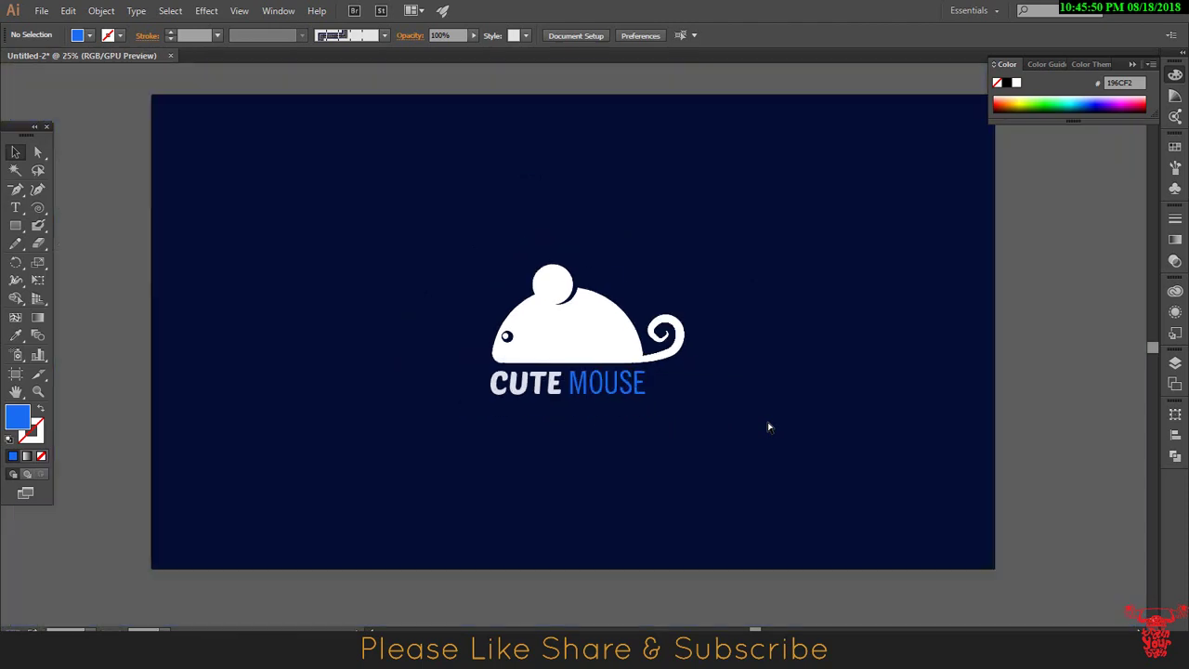
- Scale the mouse and 'CUTE MOUSE' title up together to about 515.7 mm wide and centre them
{"action": "key", "text": "ctrl+equal"}
{"action": "left_click_drag", "start_coordinate": [366, 196], "coordinate": [795, 472]}
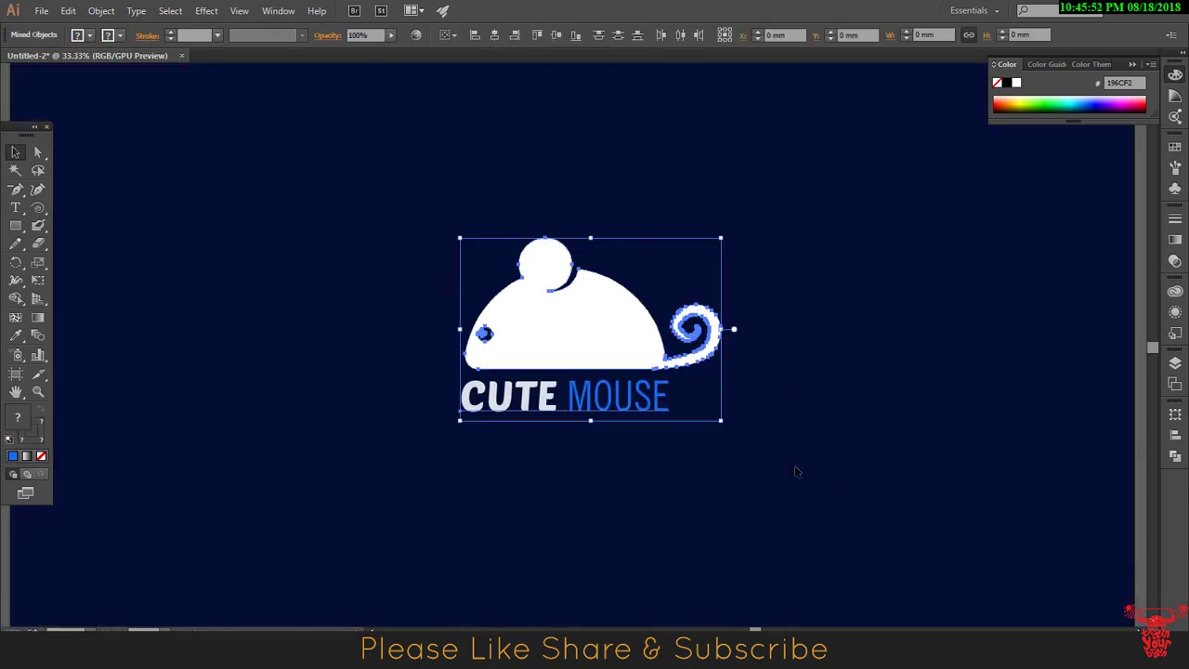
{"action": "left_click_drag", "start_coordinate": [723, 426], "coordinate": [800, 459]}
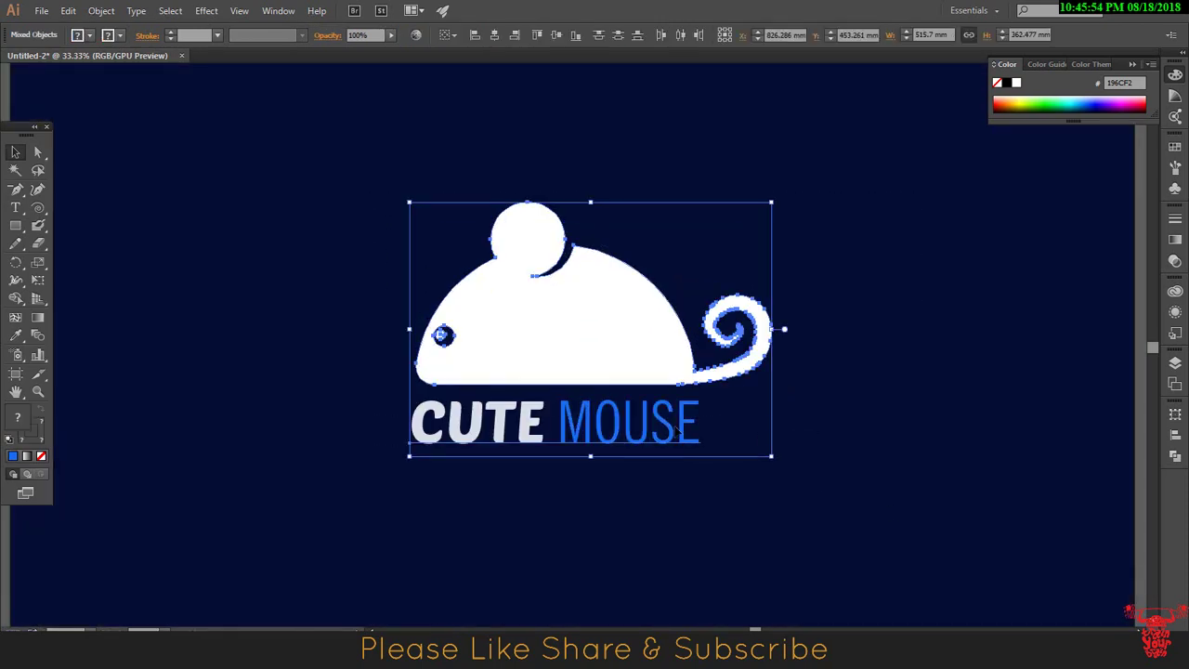
{"action": "left_click_drag", "start_coordinate": [658, 424], "coordinate": [633, 414]}
{"action": "left_click", "coordinate": [840, 418]}
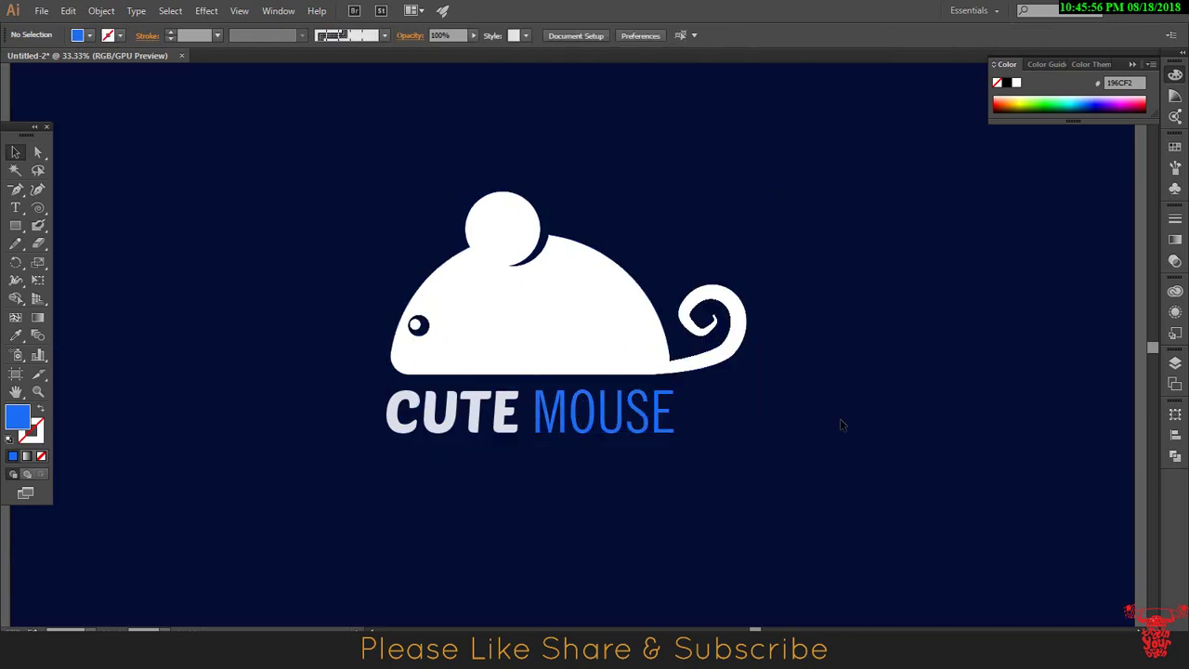